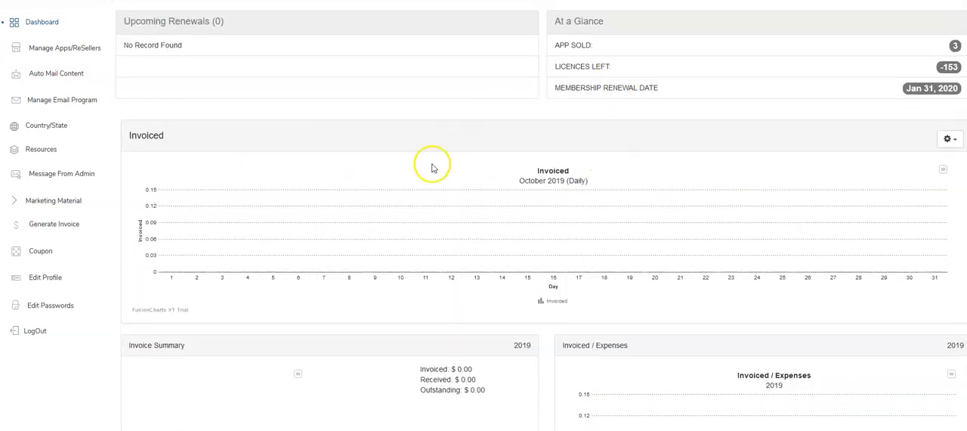
Open the invoice generator's settings and remove the FlexFlow logo image from the Mail Send Invoice template.
scroll(734, 172, "down", 3)
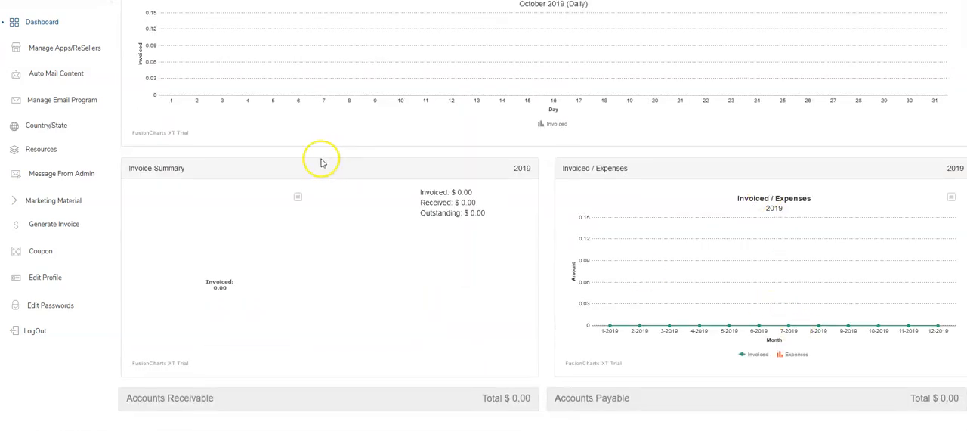
left_click(56, 228)
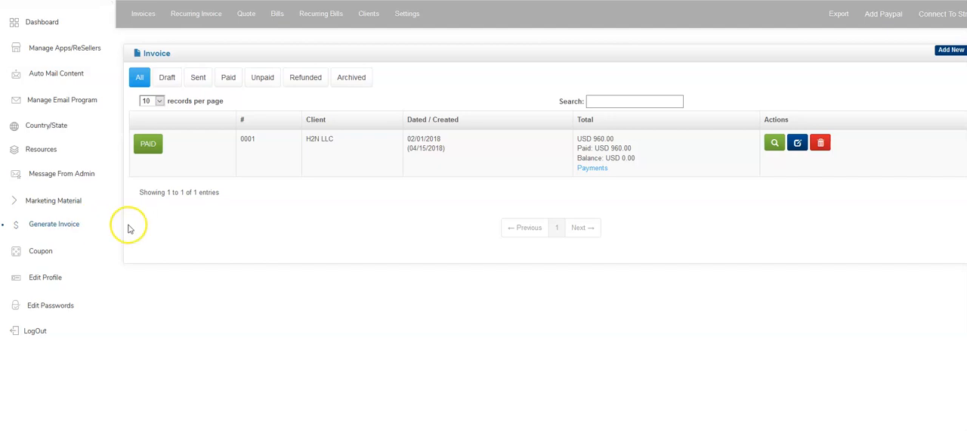
left_click(401, 22)
scroll(370, 310, "down", 3)
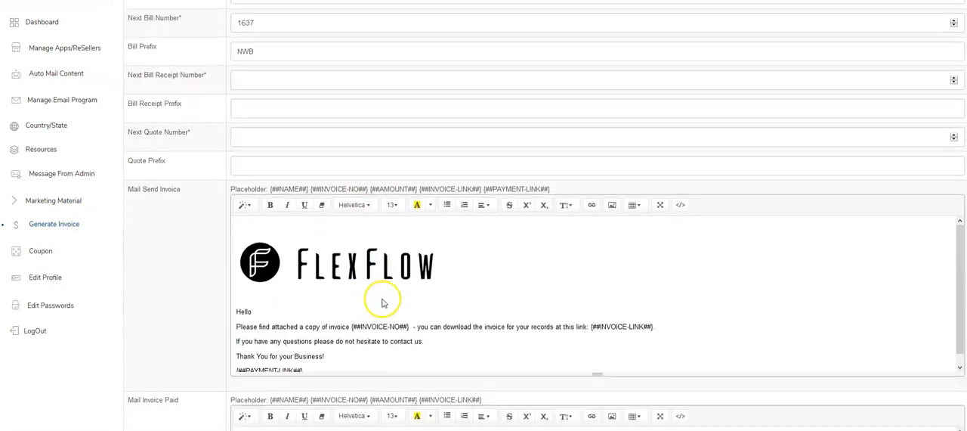
left_click(391, 261)
left_click(376, 306)
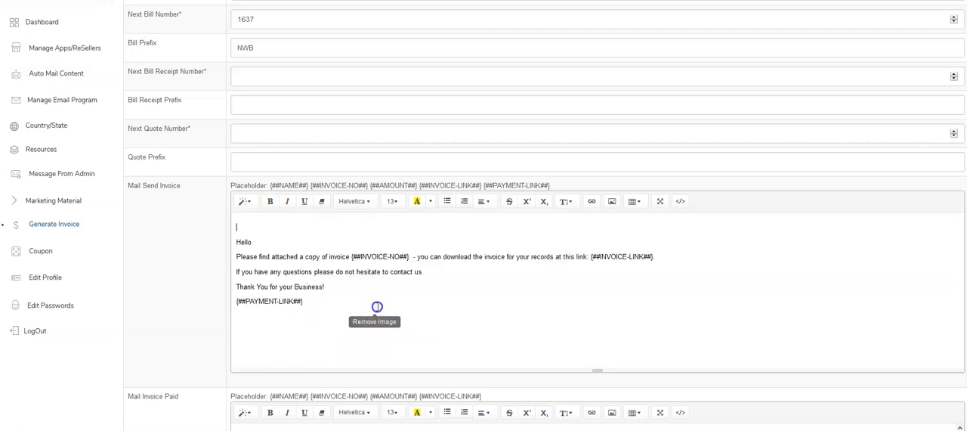
Examine the numbering and prefix fields and the mail templates in the invoice settings.
scroll(385, 285, "down", 2)
scroll(335, 259, "up", 3)
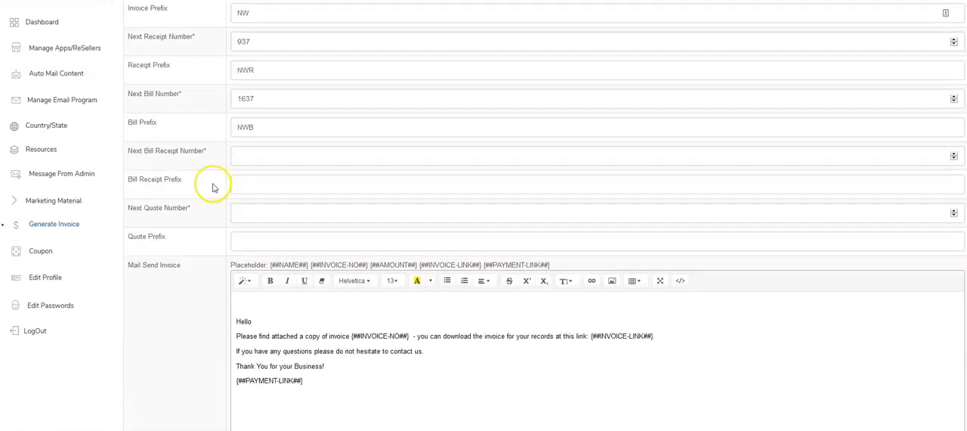
scroll(324, 302, "down", 2)
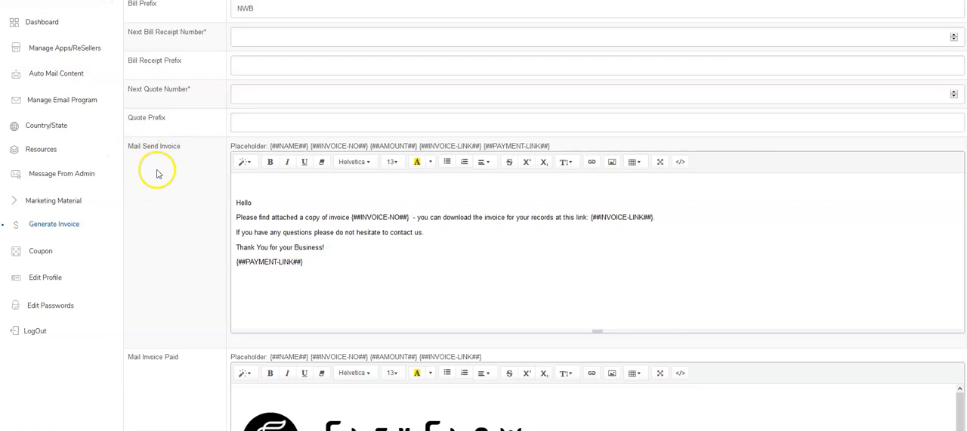
scroll(160, 177, "down", 1)
scroll(173, 191, "down", 4)
scroll(209, 277, "up", 8)
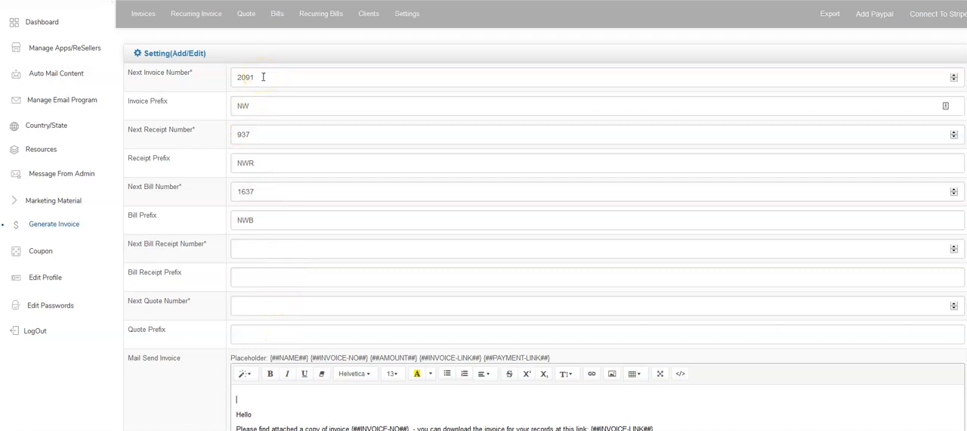
scroll(432, 226, "down", 3)
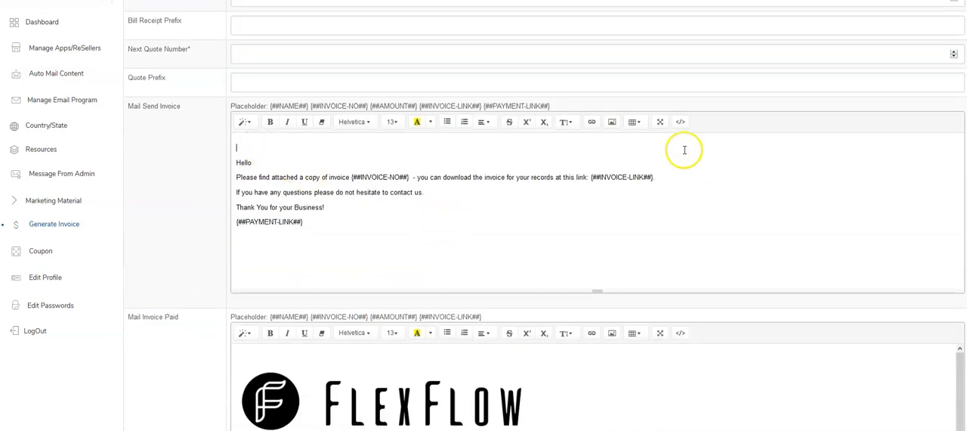
Open image insertion for the Mail Send Invoice template and copy the direct link of NLogo.jpg from the image hosting page.
left_click(612, 125)
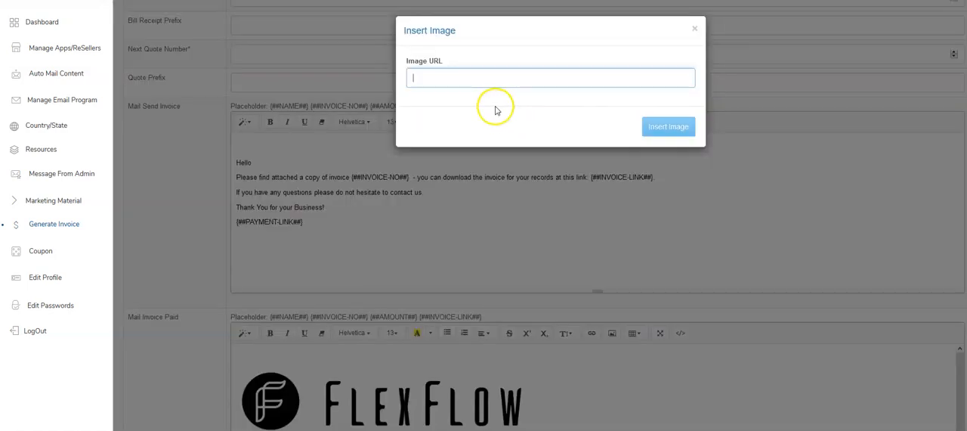
left_click(694, 28)
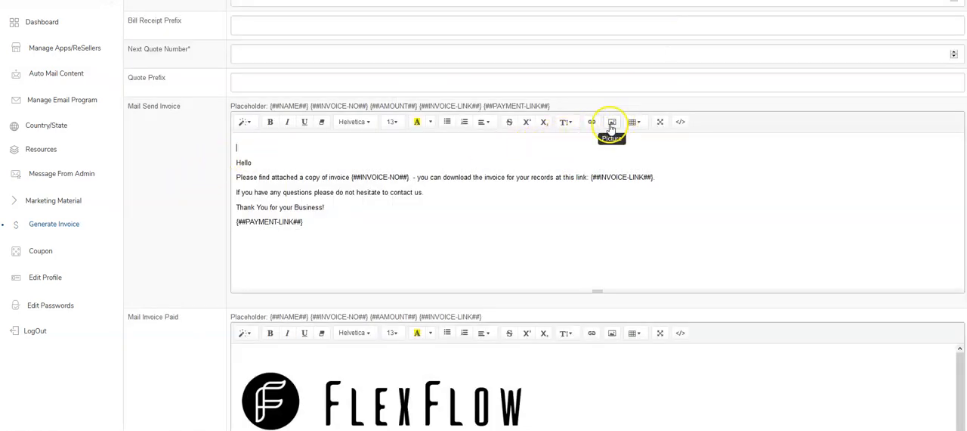
left_click(612, 125)
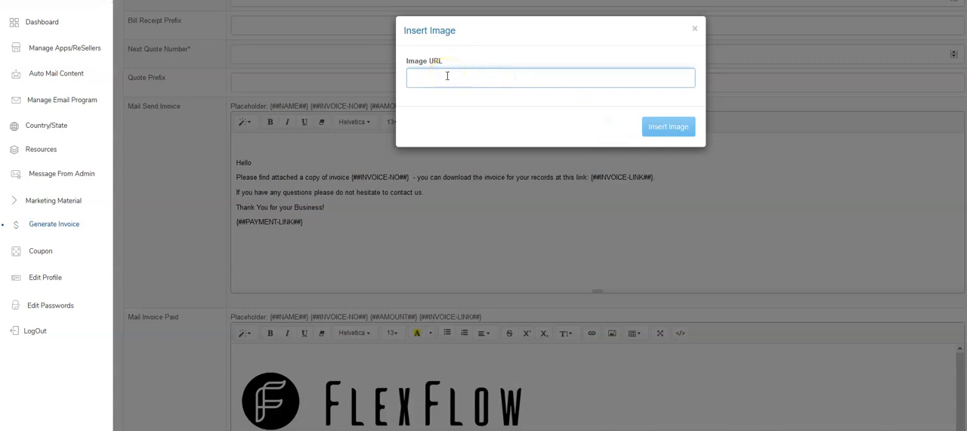
key("ctrl+Tab")
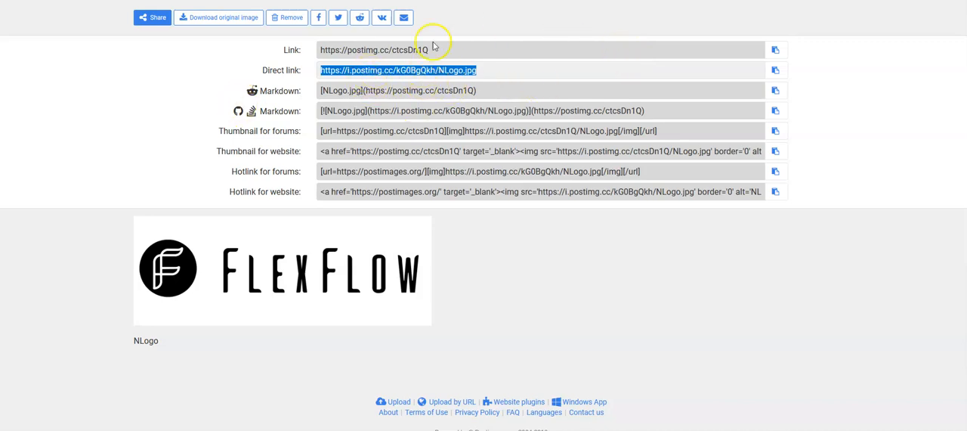
right_click(378, 69)
left_click(476, 121)
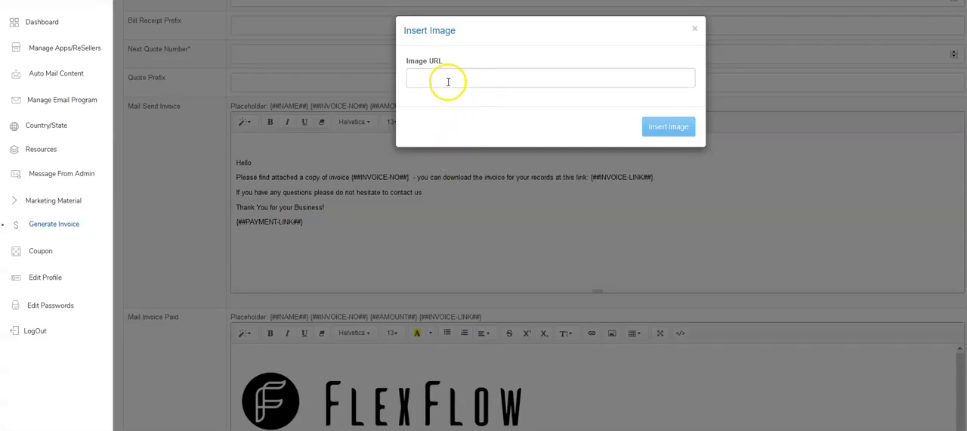
right_click(445, 78)
left_click(478, 127)
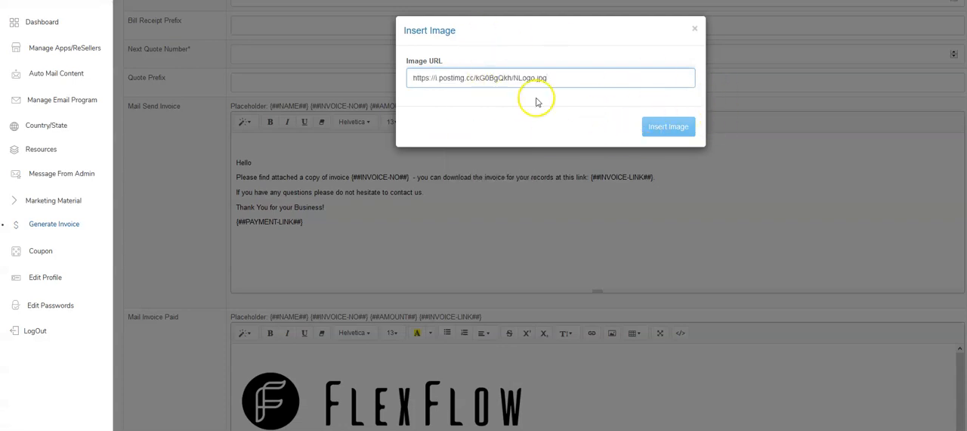
left_click(666, 129)
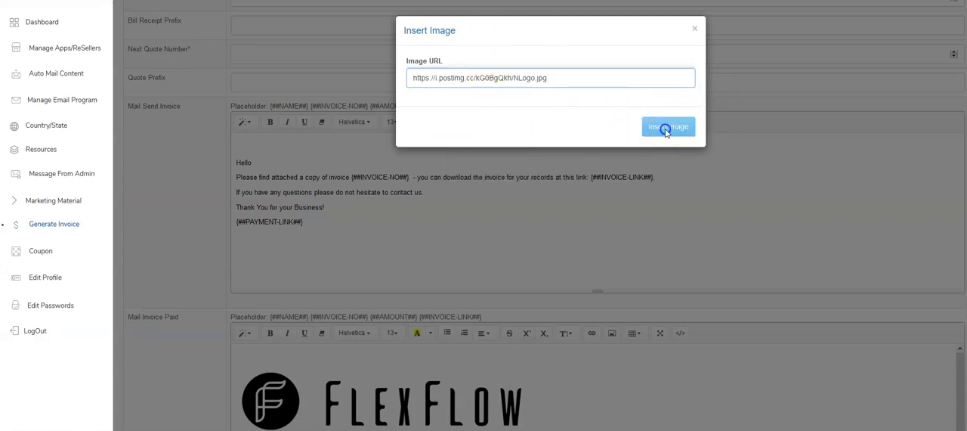
left_click(571, 79)
left_click(654, 127)
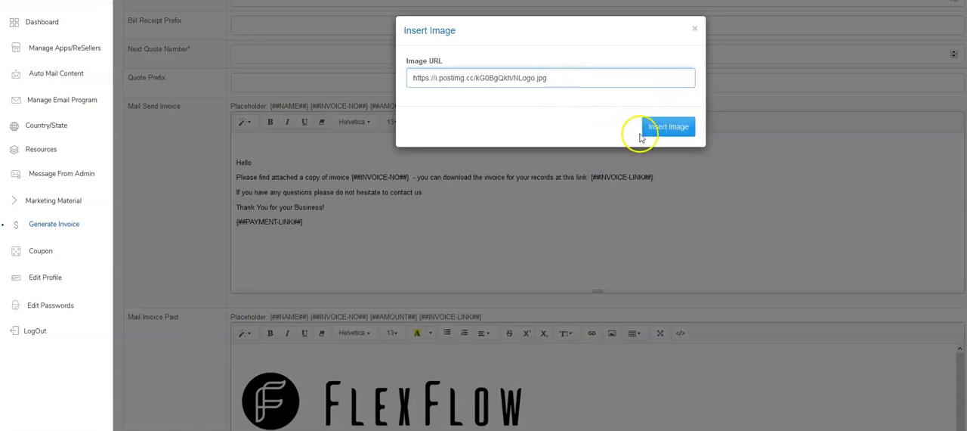
left_click(653, 135)
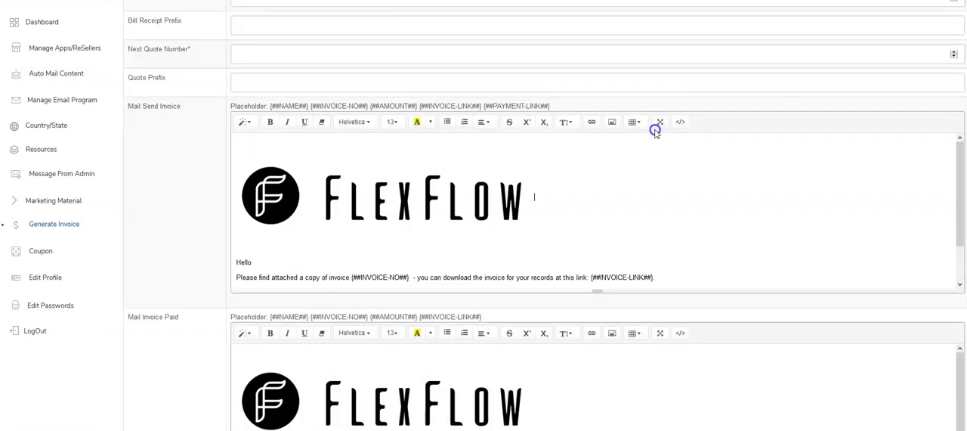
left_click(382, 212)
left_click(591, 201)
Review the message text and available placeholders of the send invoice, invoice paid, receipt and quote mail templates.
scroll(596, 203, "down", 1)
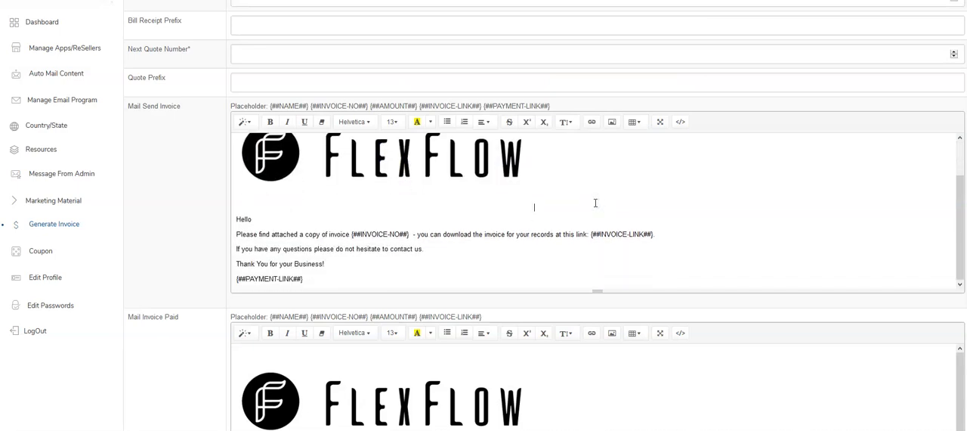
scroll(272, 223, "down", 1)
left_click_drag(235, 179, 322, 236)
left_click(356, 239)
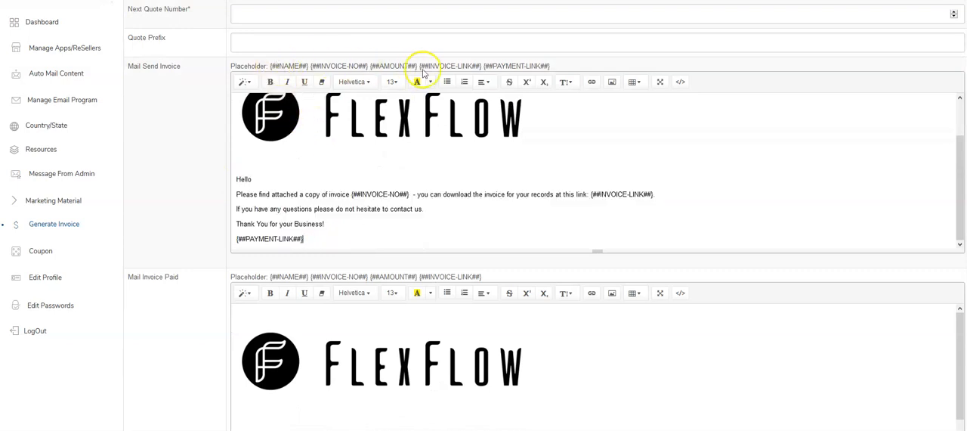
scroll(333, 306, "down", 2)
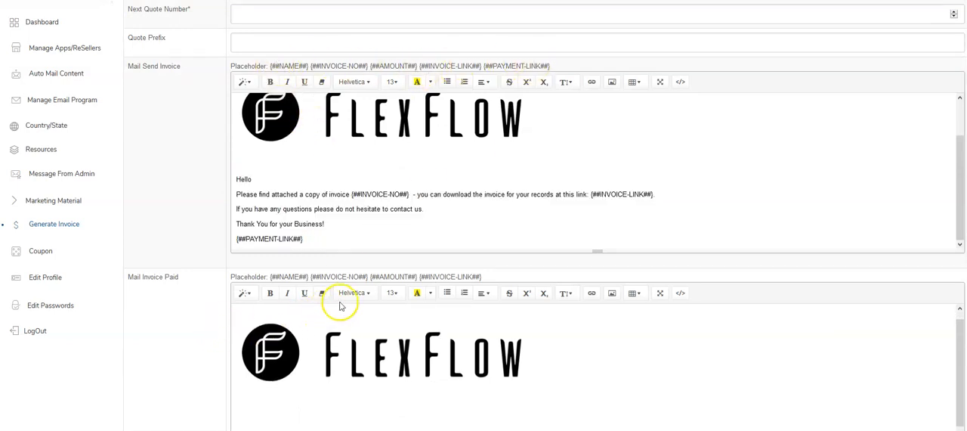
scroll(355, 302, "down", 1)
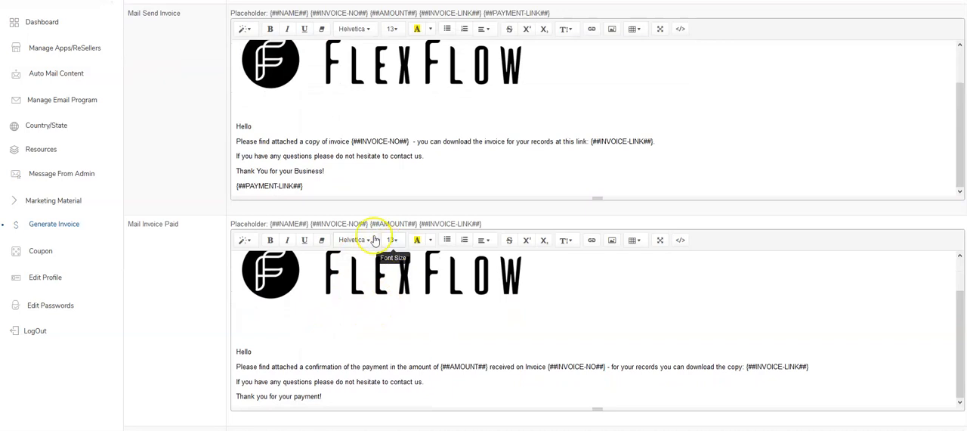
scroll(457, 302, "up", 3)
scroll(483, 242, "down", 2)
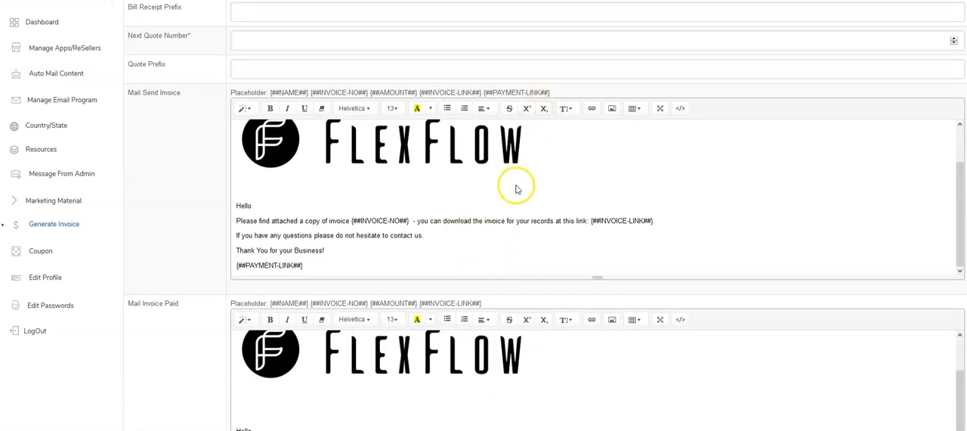
scroll(334, 201, "down", 4)
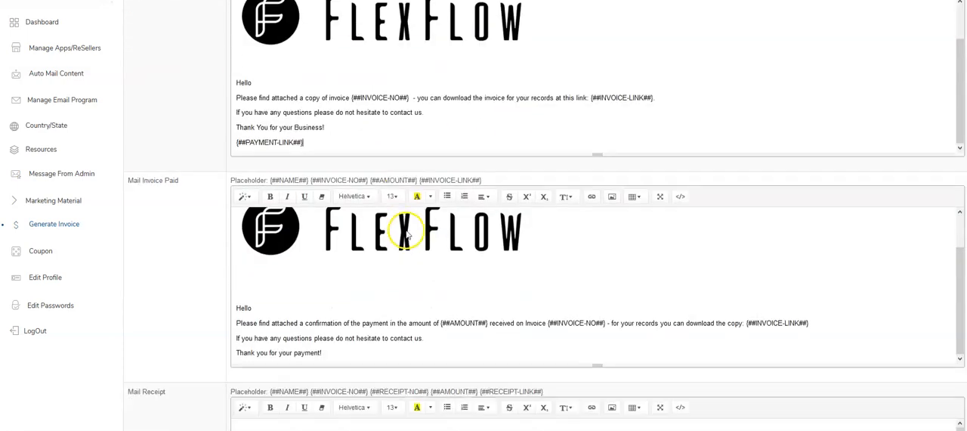
scroll(413, 240, "down", 4)
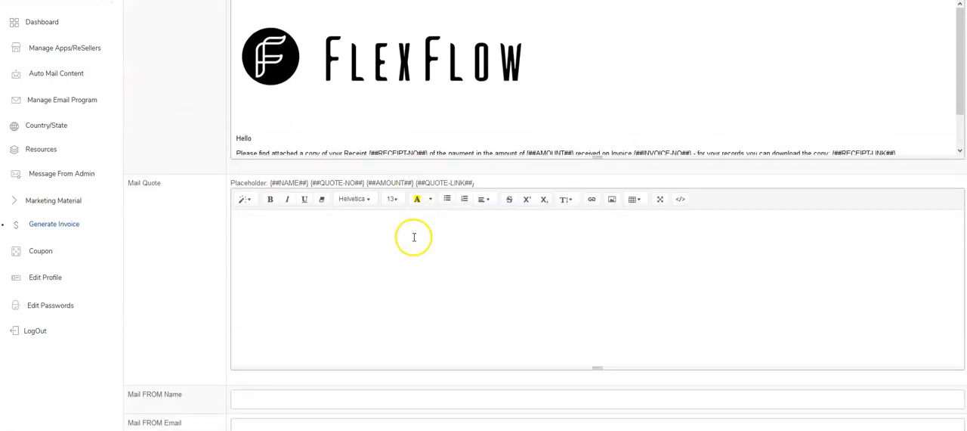
Submit the invoice settings and open the PayPal business email address form.
scroll(414, 238, "down", 1)
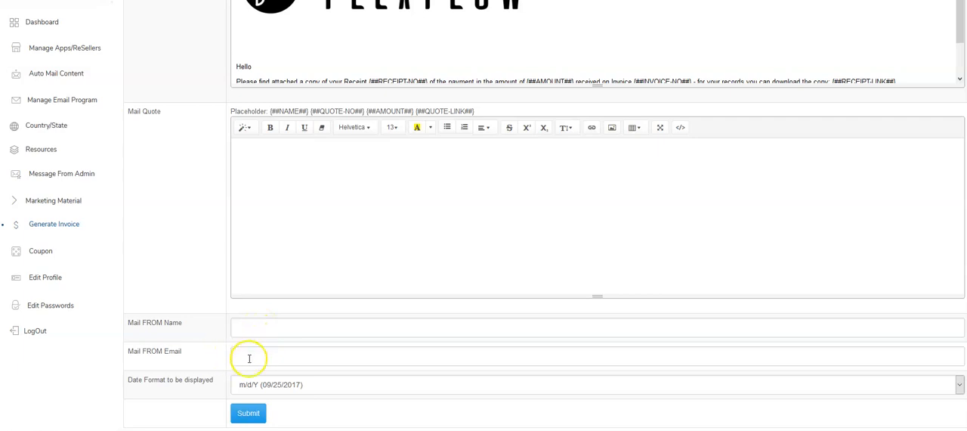
left_click(262, 413)
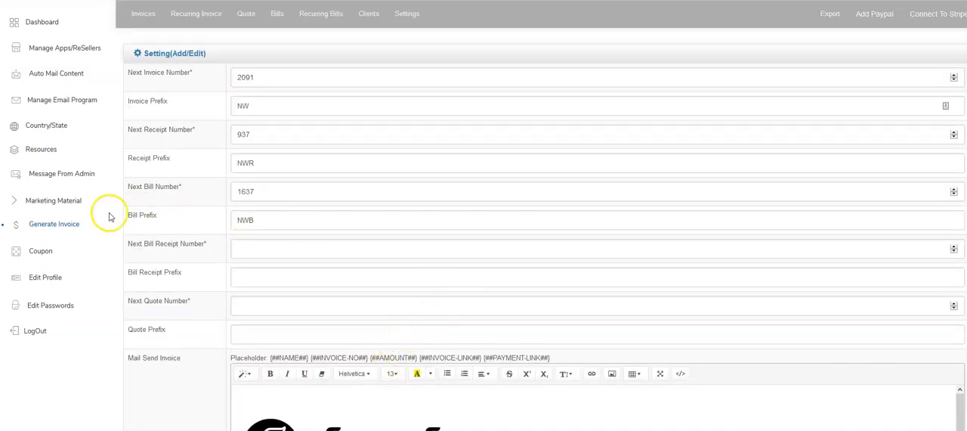
left_click(875, 20)
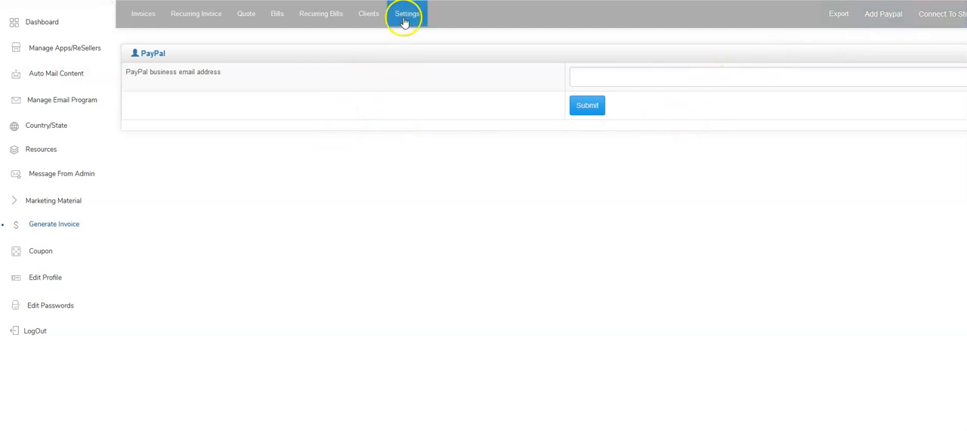
Return to the invoice settings and examine the {##PAYMENT-LINK##} placeholder at the end of the Mail Send Invoice template.
scroll(316, 292, "down", 3)
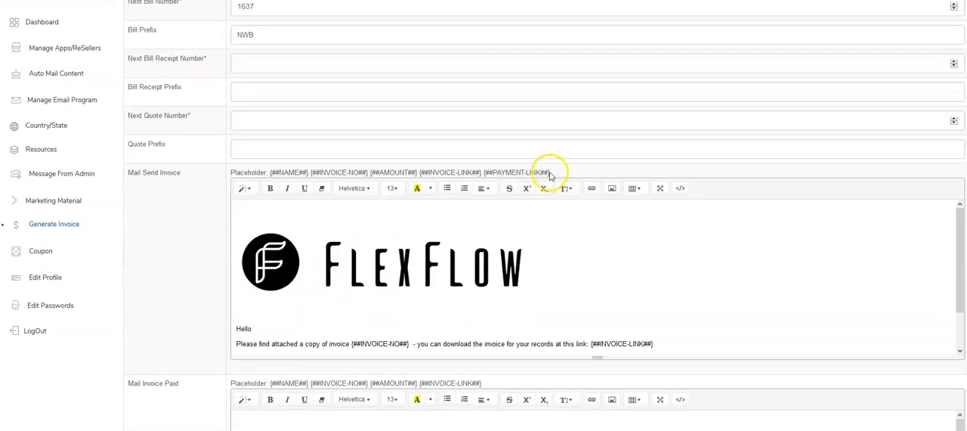
scroll(454, 324, "down", 1)
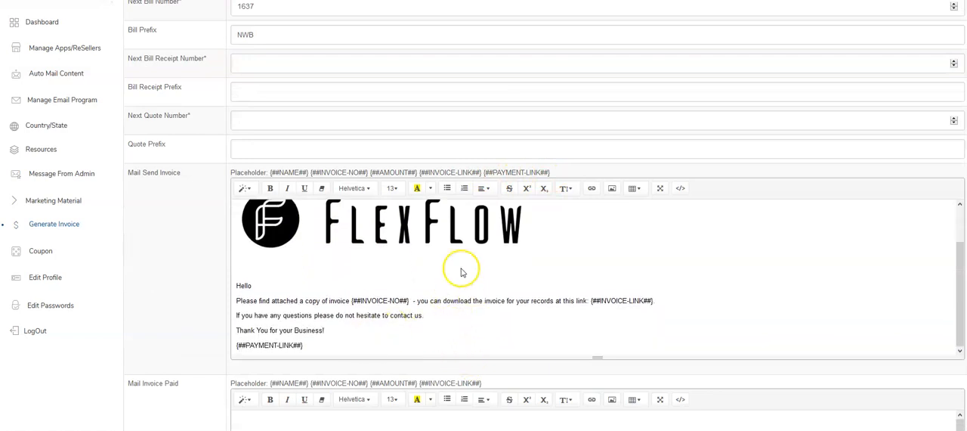
left_click_drag(310, 347, 234, 348)
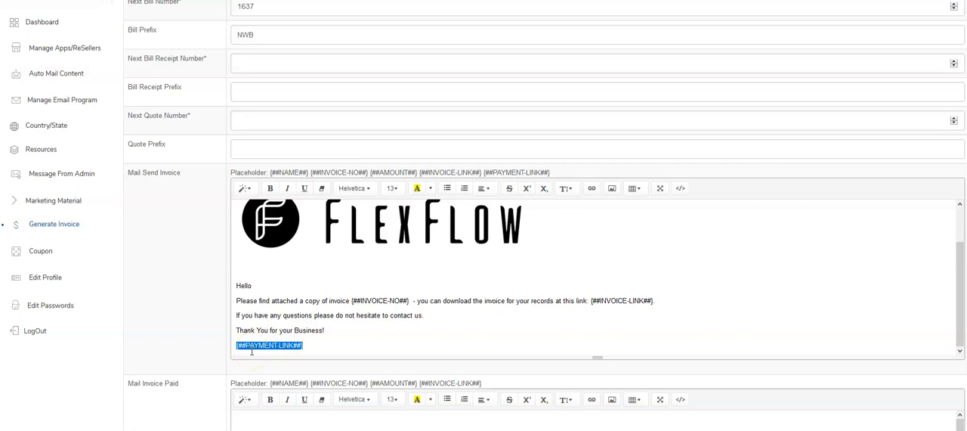
scroll(251, 351, "up", 1)
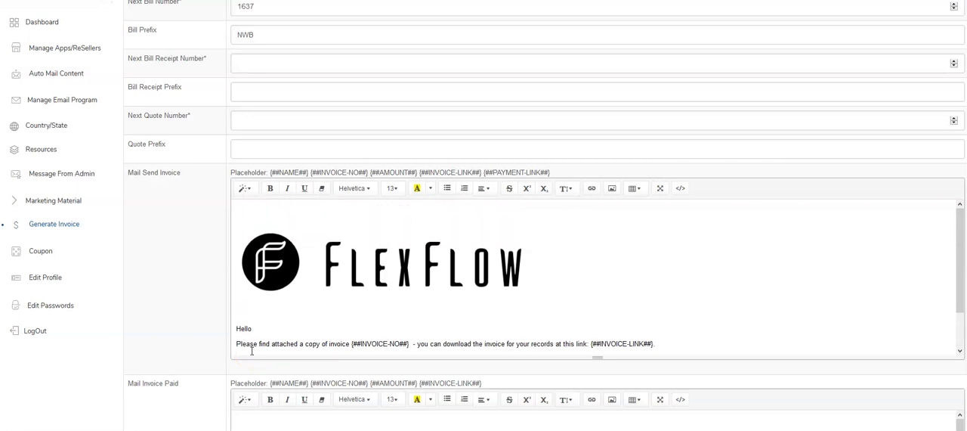
scroll(253, 305, "up", 3)
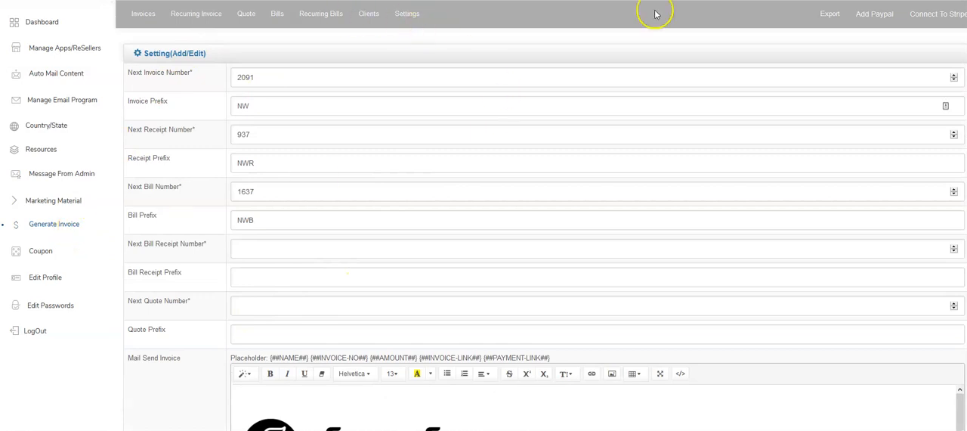
Start a new invoice and choose Demo Client as its client.
left_click(143, 13)
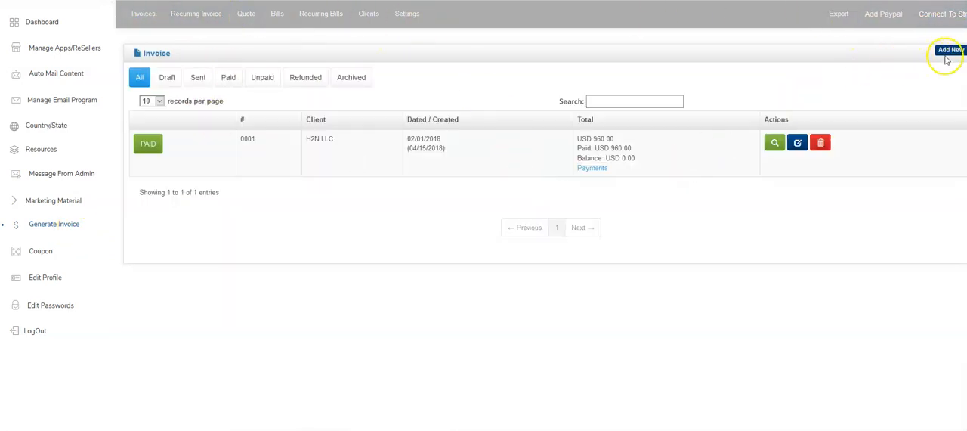
left_click(952, 53)
left_click(194, 143)
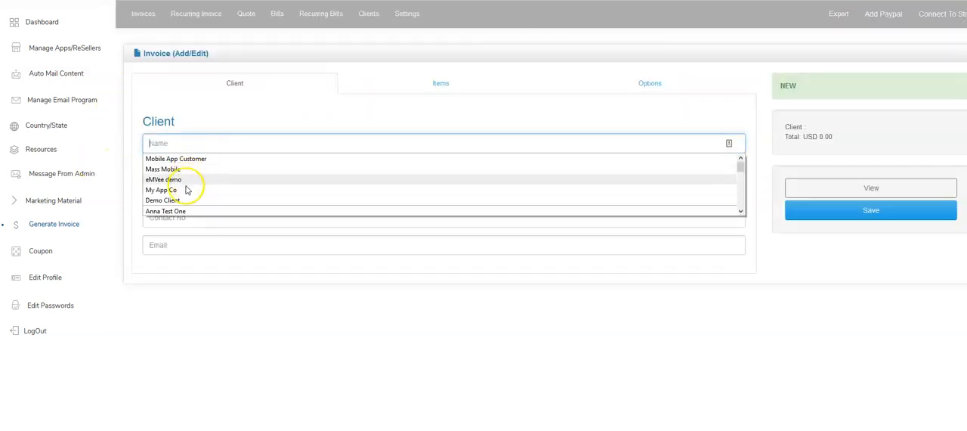
left_click(176, 201)
left_click(210, 187)
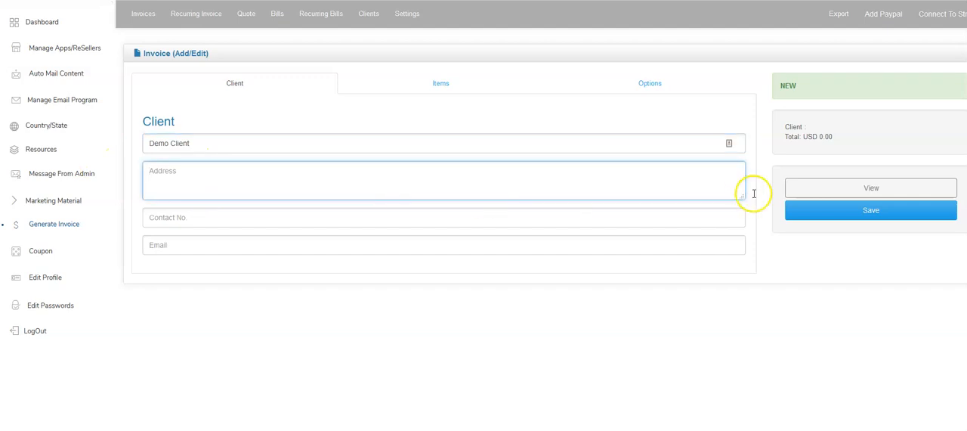
Fill in the client's address, contact number and email on the new invoice and save it.
left_click(806, 210)
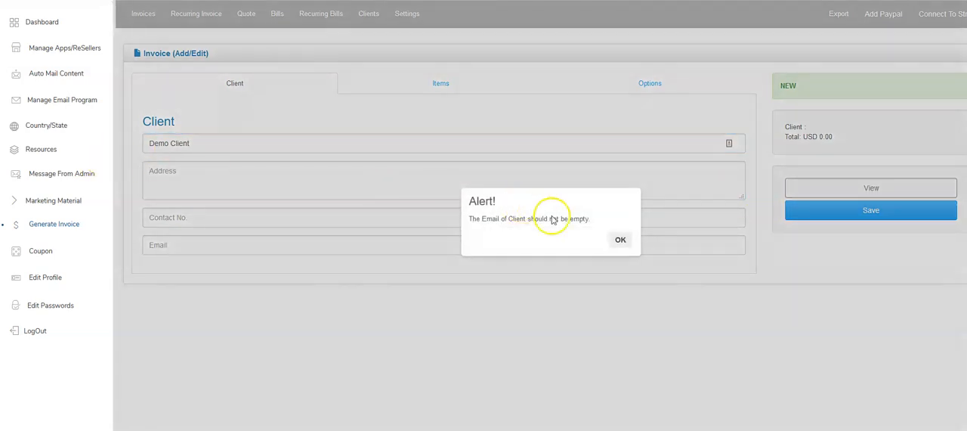
left_click(619, 241)
left_click(173, 186)
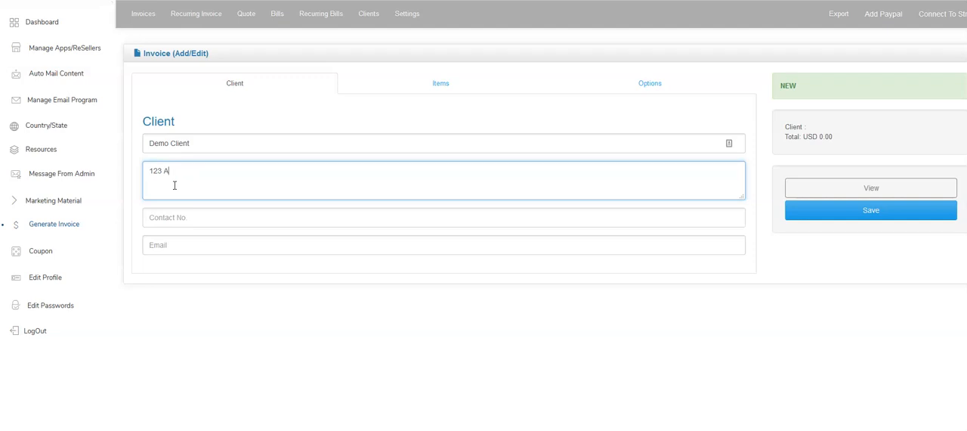
key("Tab")
type("111")
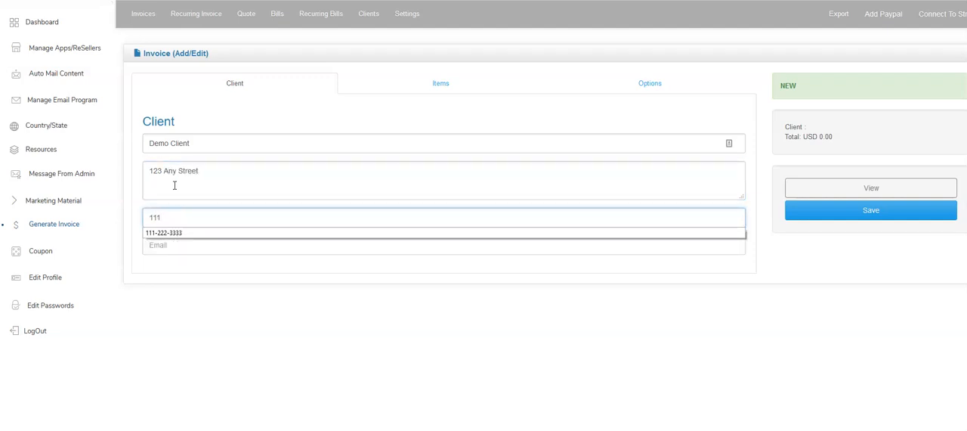
key("Down")
key("Tab")
type("info")
key("Down")
key("Down")
key("Tab")
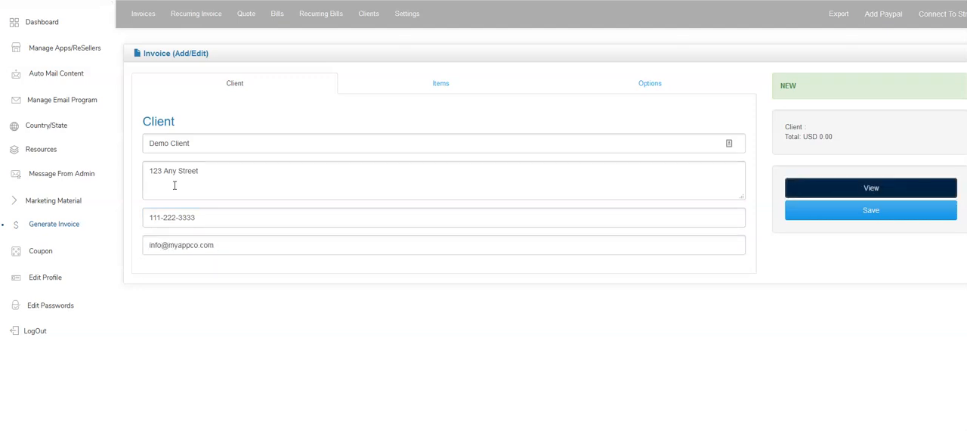
left_click(859, 214)
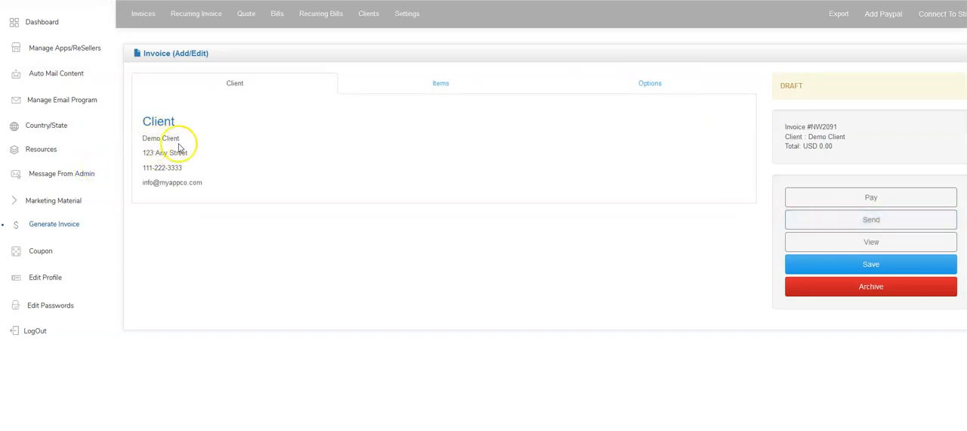
Add the item Custom Mobile App at USD 1500 with quantity 1 to the invoice and save it.
left_click(432, 85)
left_click(274, 144)
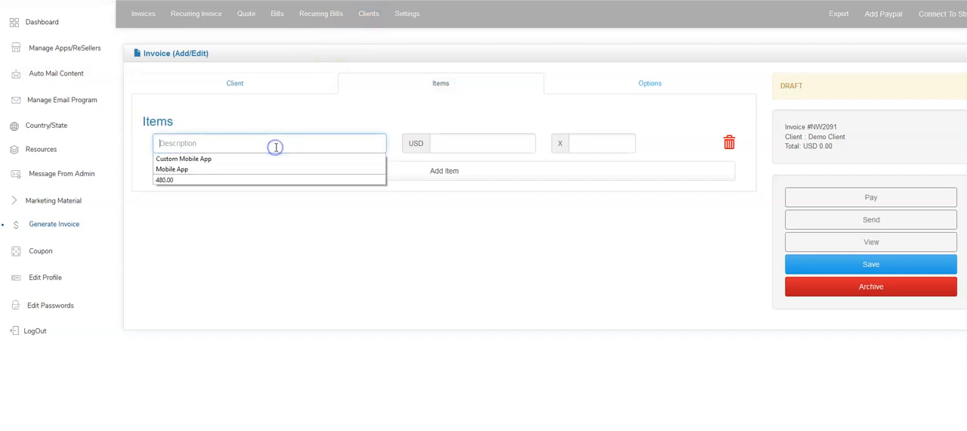
left_click(205, 168)
left_click(205, 151)
left_click(205, 158)
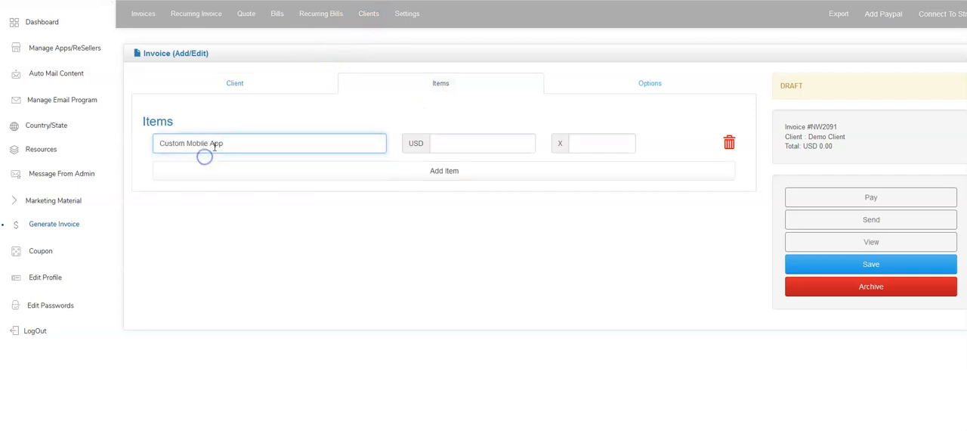
left_click(456, 140)
type("1500")
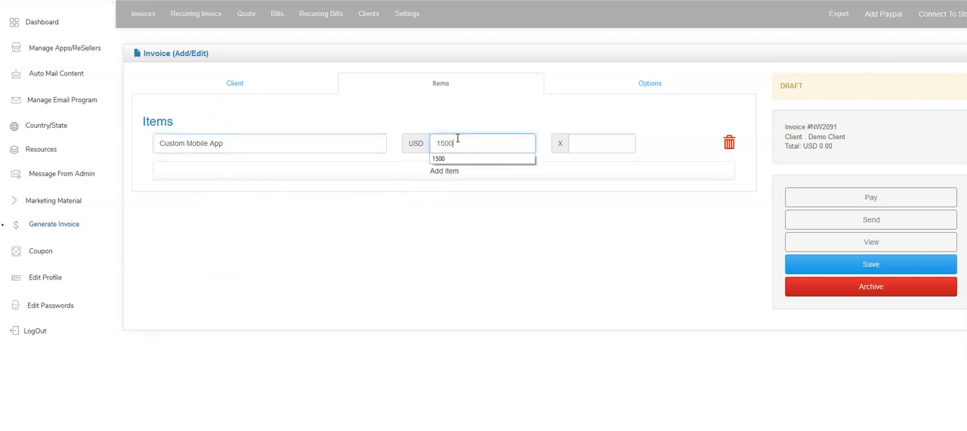
type("1")
left_click(871, 266)
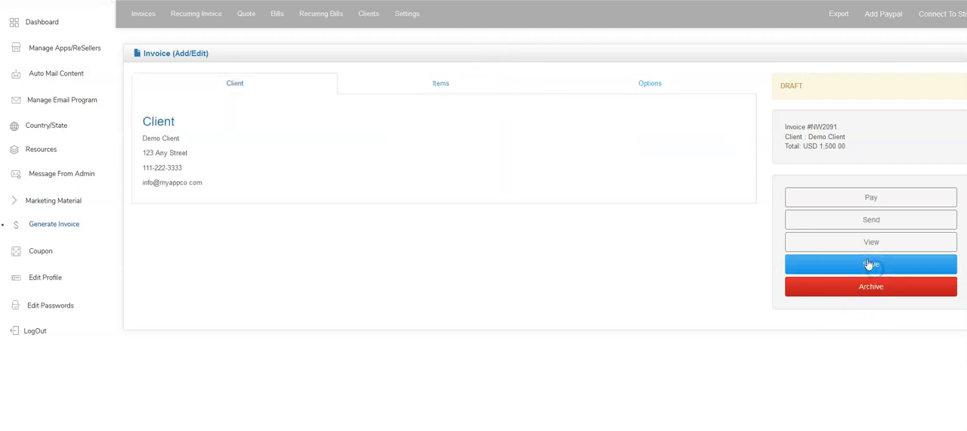
Add an extra blank line below the Custom Mobile App item and delete it.
left_click(446, 83)
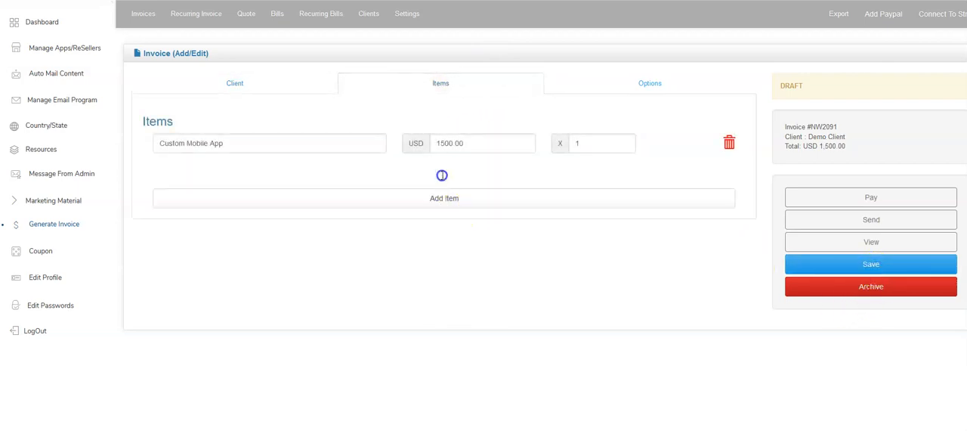
left_click(444, 198)
left_click(445, 201)
left_click(728, 169)
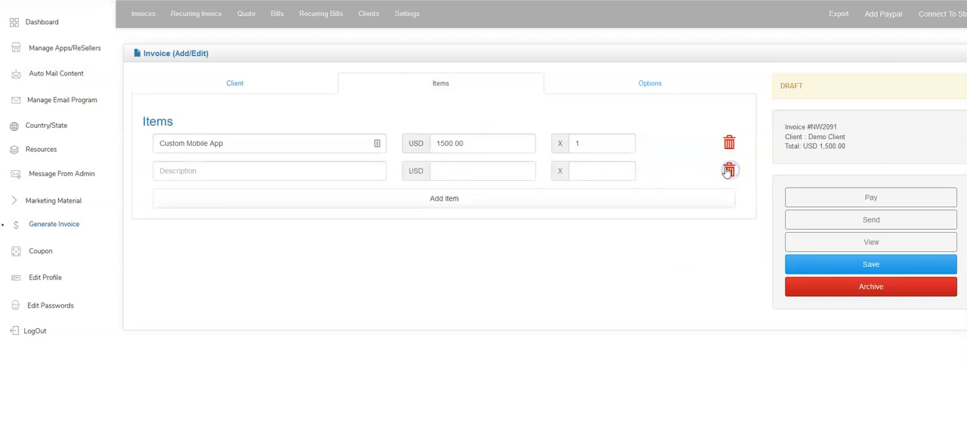
left_click(727, 173)
Examine the invoice's currency, date, notes, discount and tax options, enlarge the notes box, and save the invoice.
left_click(656, 81)
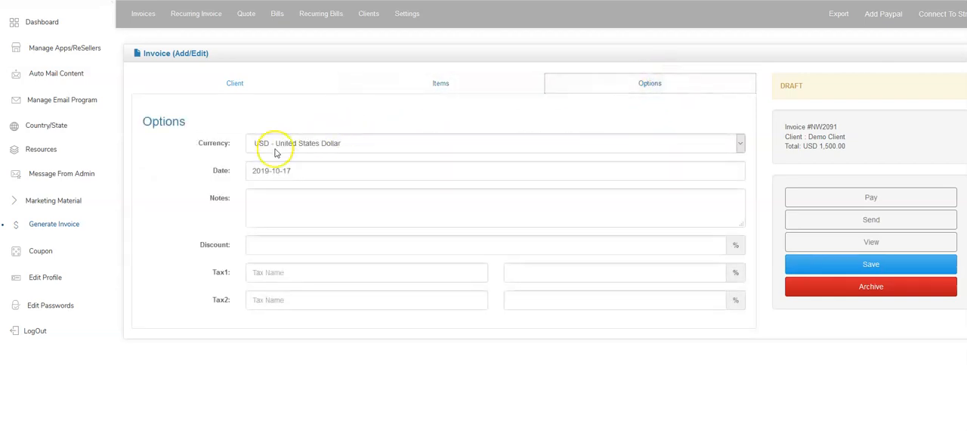
left_click(252, 145)
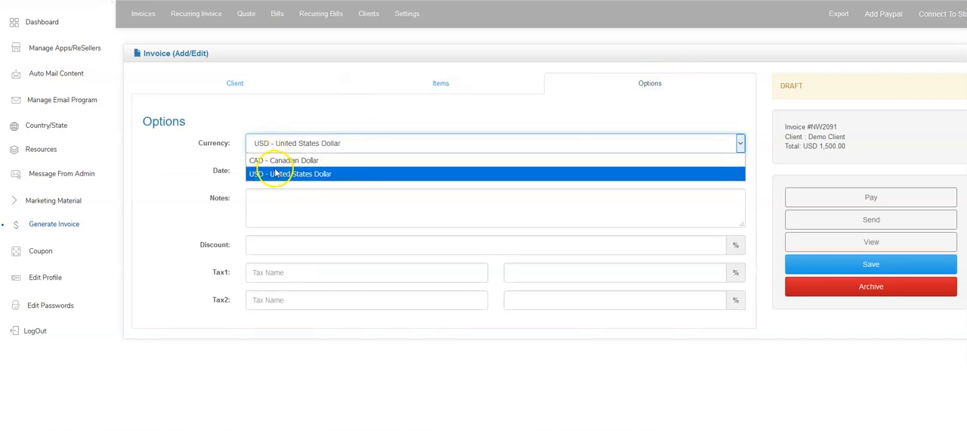
left_click(220, 147)
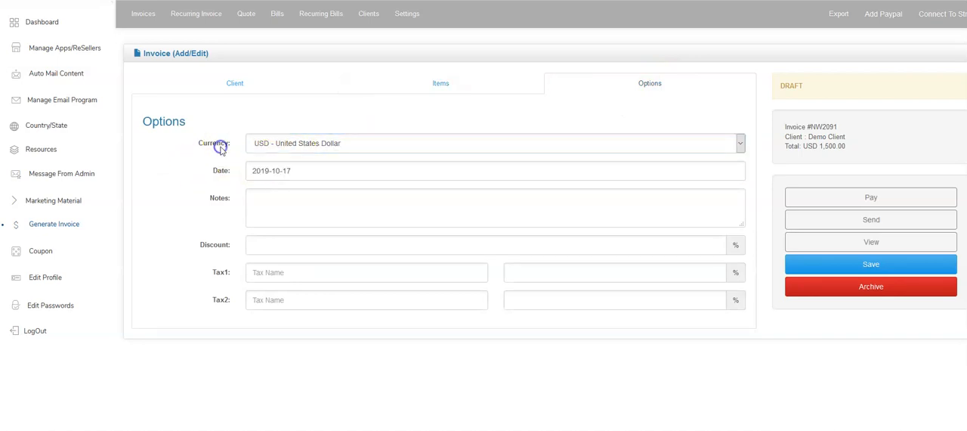
left_click(277, 170)
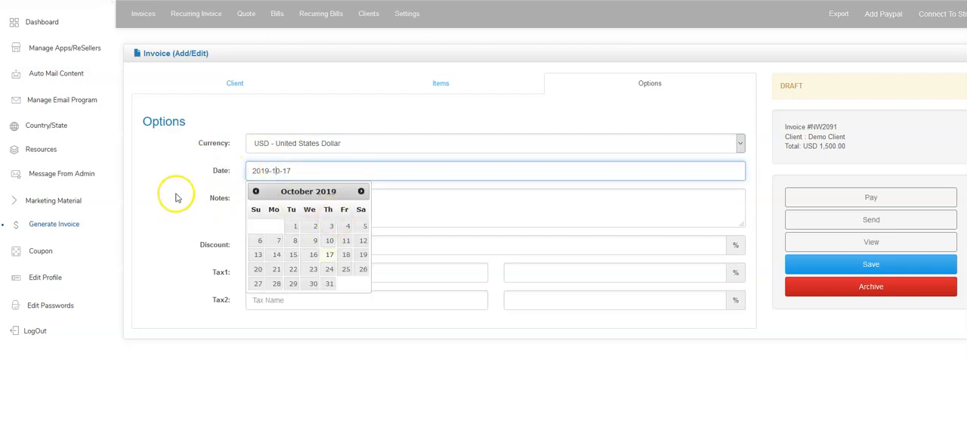
left_click(421, 203)
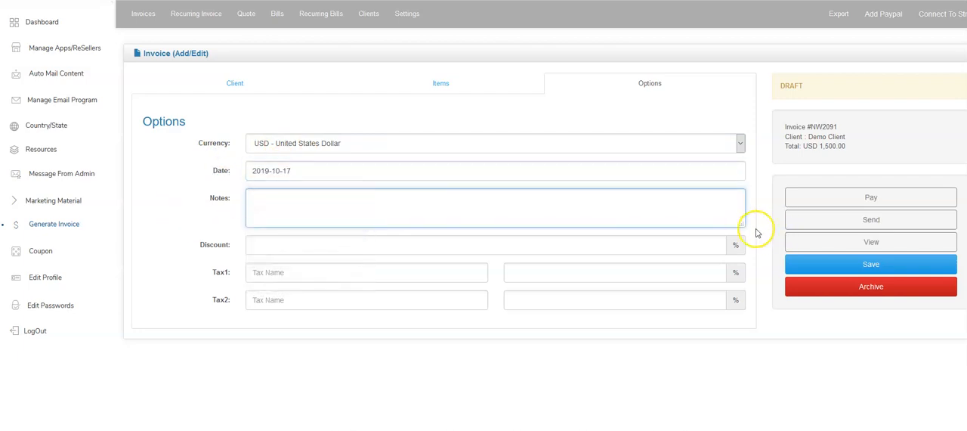
left_click_drag(741, 223, 742, 267)
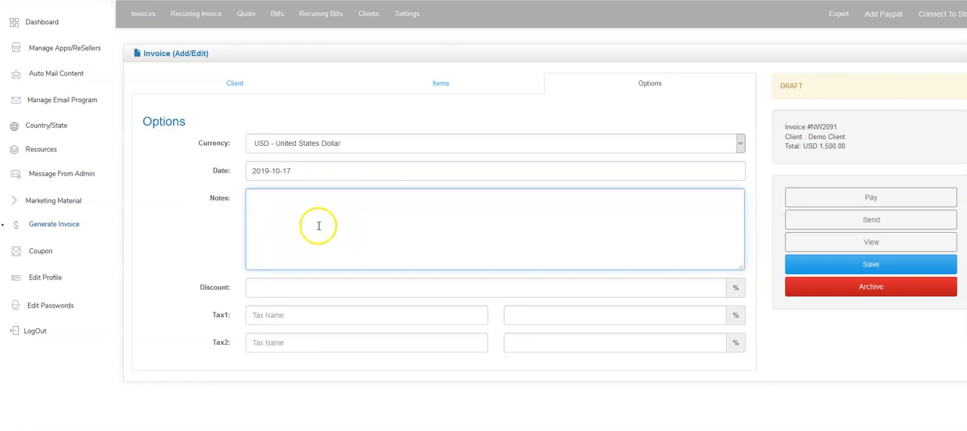
left_click(295, 288)
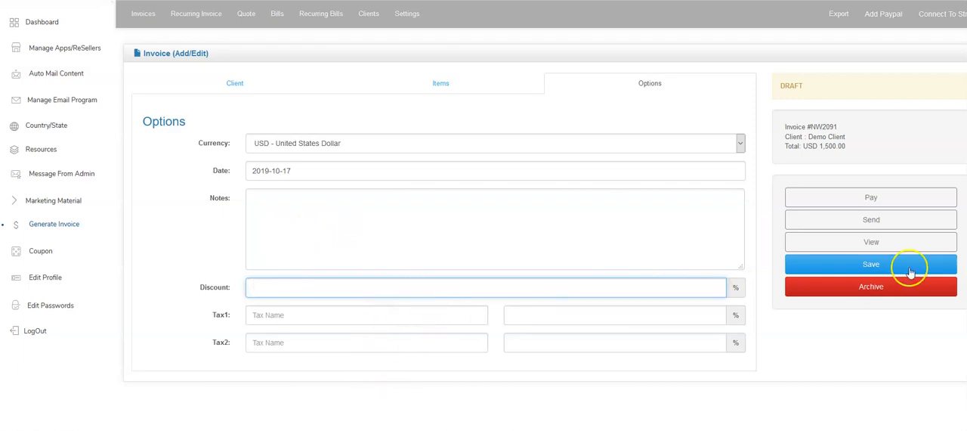
left_click(862, 264)
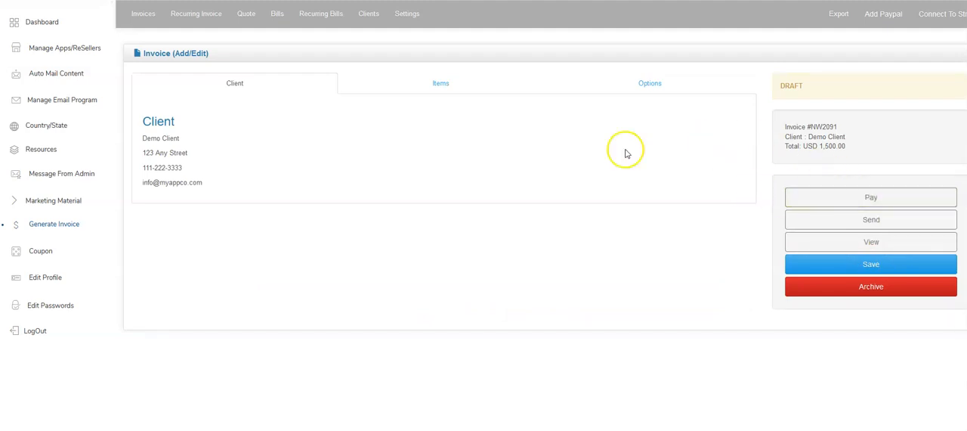
Open Demo Client's draft invoice for editing from the invoice list and send it to the client.
left_click(144, 14)
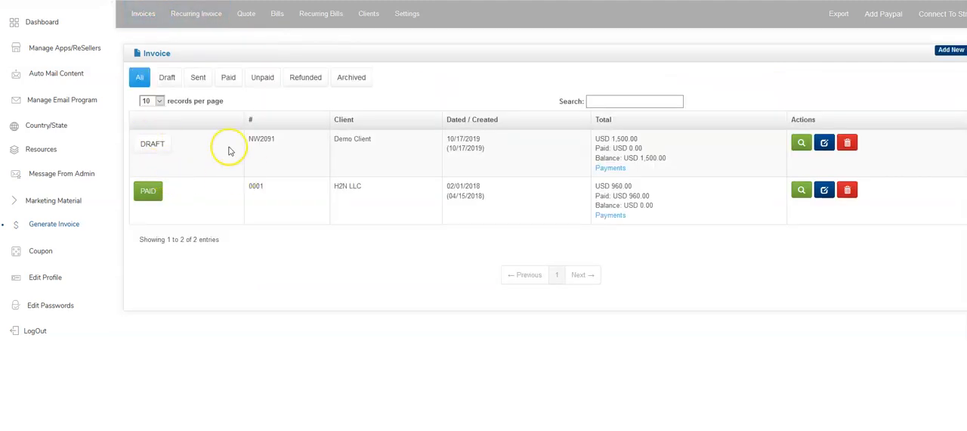
left_click(824, 143)
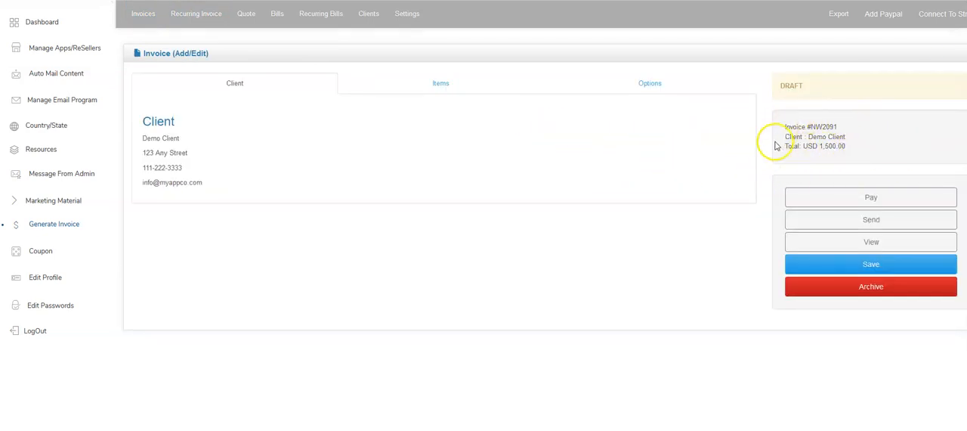
left_click(852, 226)
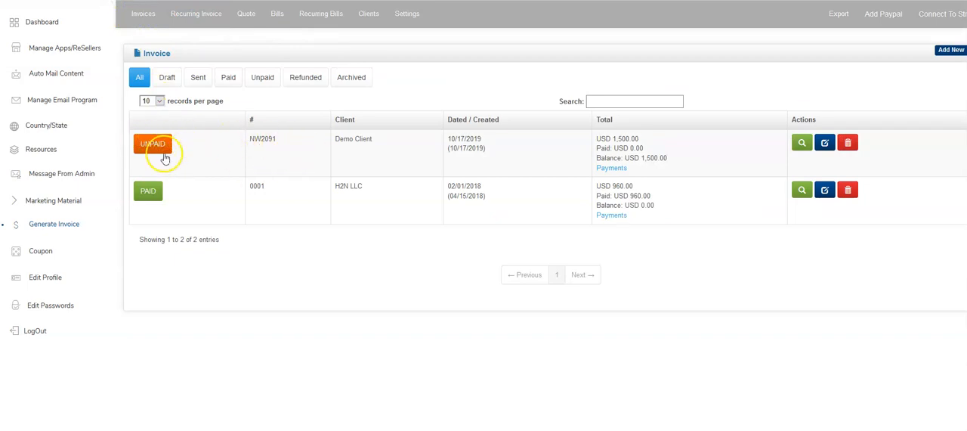
Review the sent, paid, unpaid, refunded and archived invoices, and return to the full invoice list.
left_click(198, 78)
left_click(229, 77)
left_click(255, 80)
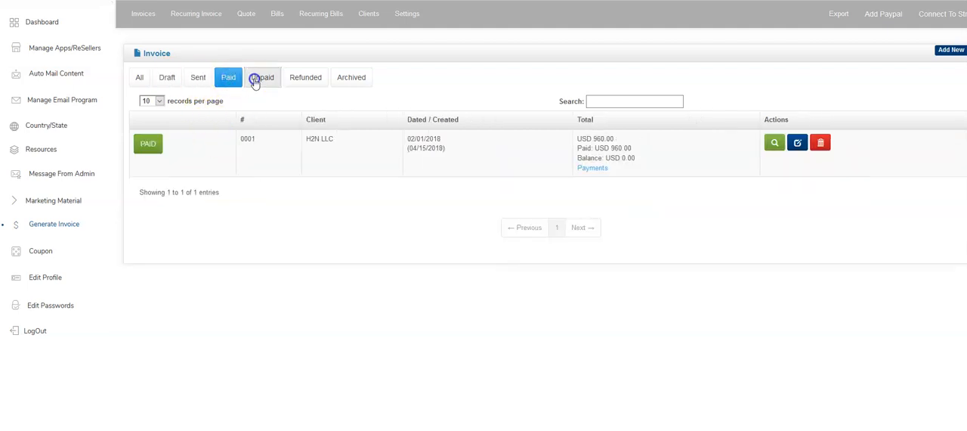
left_click(310, 78)
left_click(352, 79)
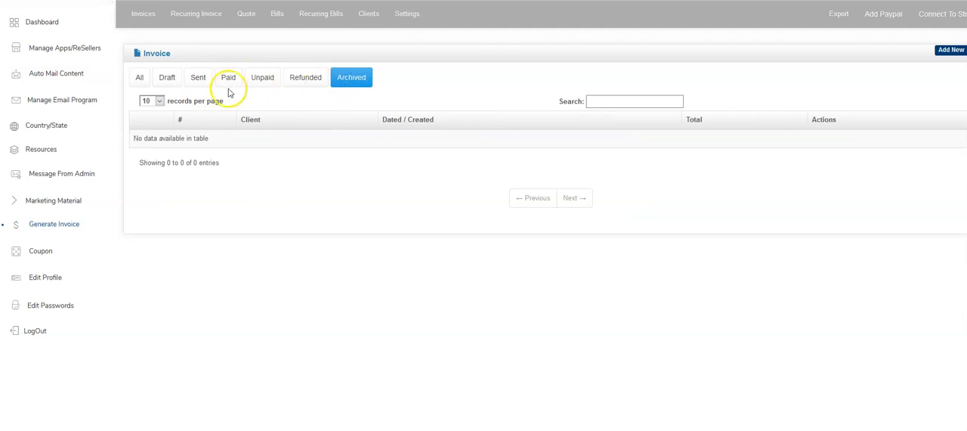
left_click(144, 79)
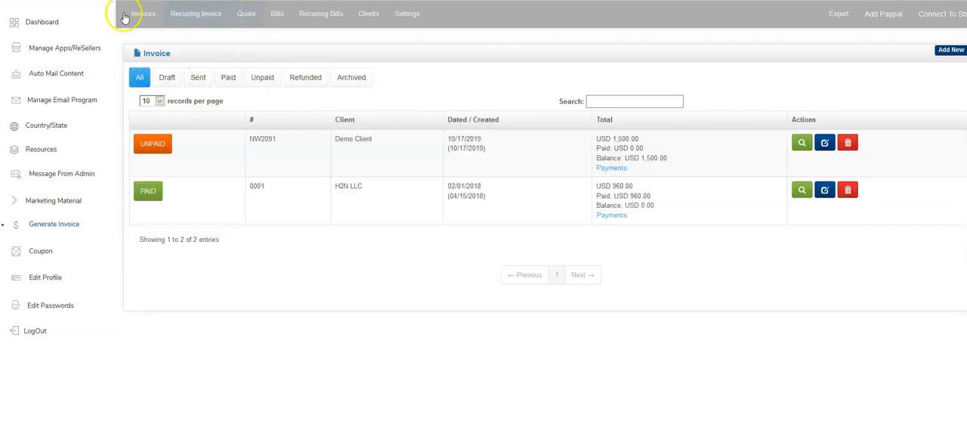
Create a new recurring invoice with Demo Client as its client and save it.
left_click(201, 13)
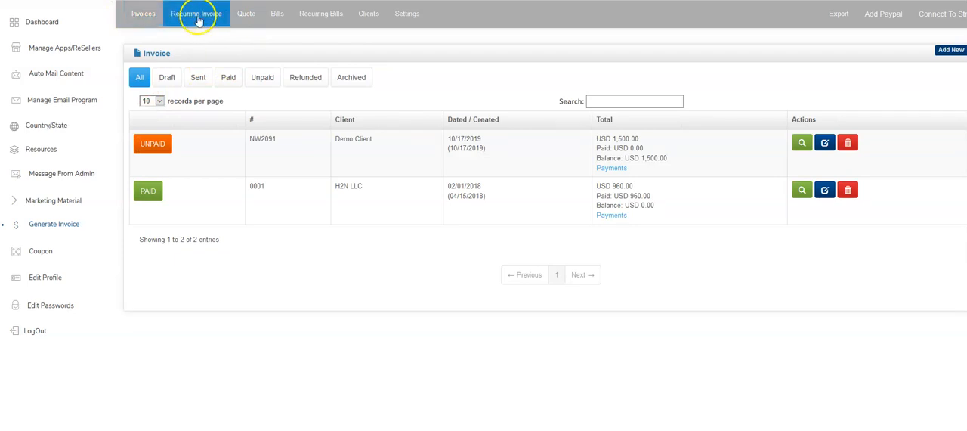
left_click(194, 21)
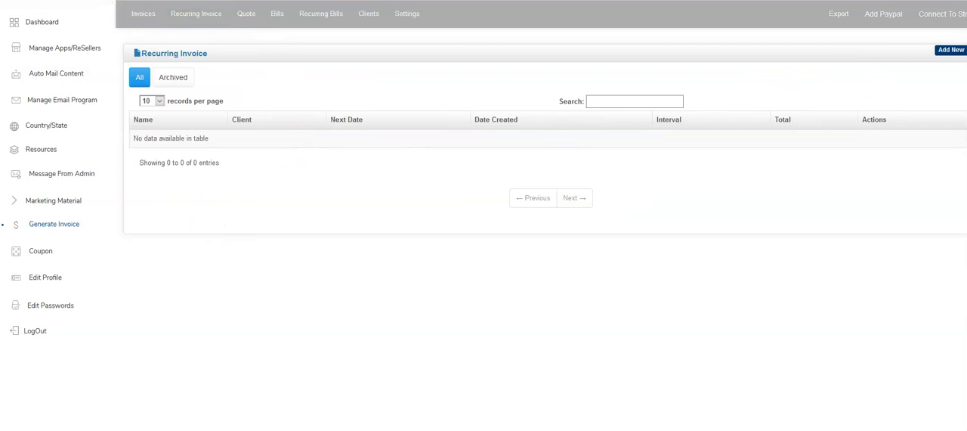
left_click(950, 54)
left_click(220, 143)
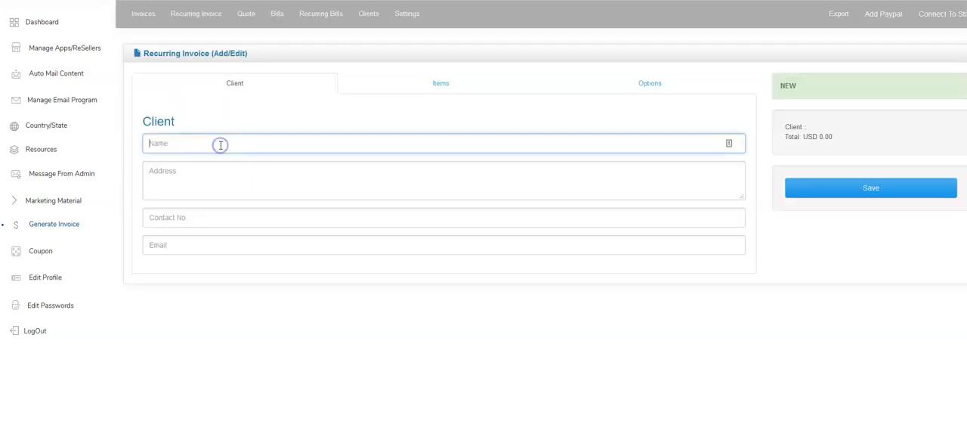
left_click(199, 194)
left_click(205, 147)
left_click(221, 199)
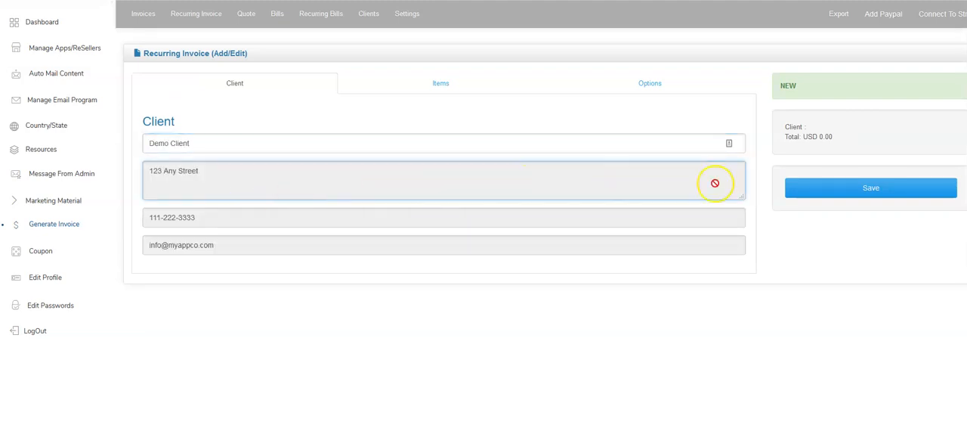
left_click(795, 190)
Add the item Monthly Fee at USD 100 with quantity 1 to the recurring invoice and save it.
left_click(443, 89)
left_click(209, 144)
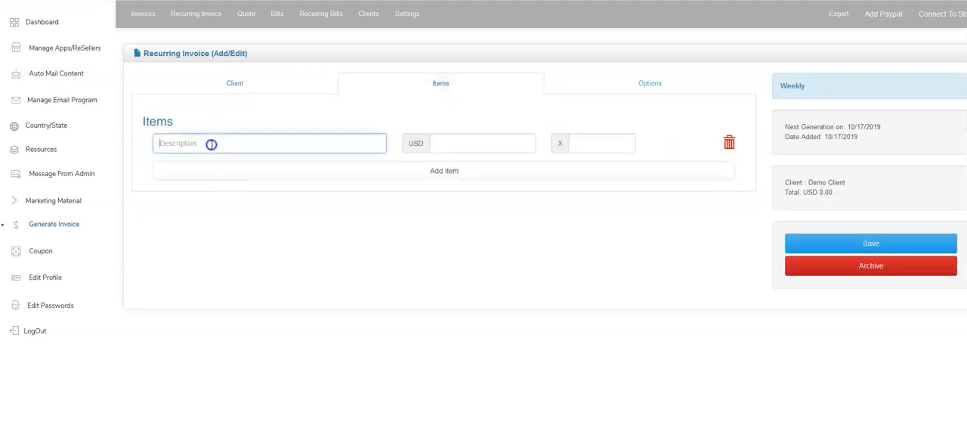
type("Monthly Fee")
key("Tab")
type("100")
key("Tab")
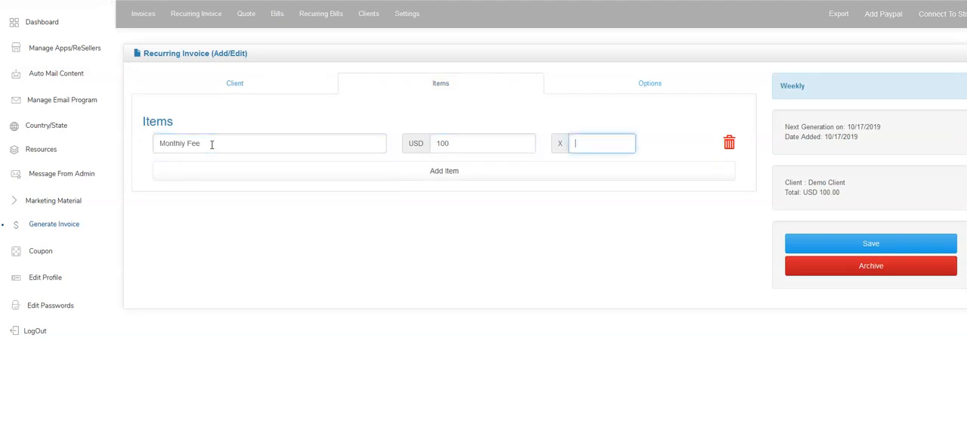
key("Tab")
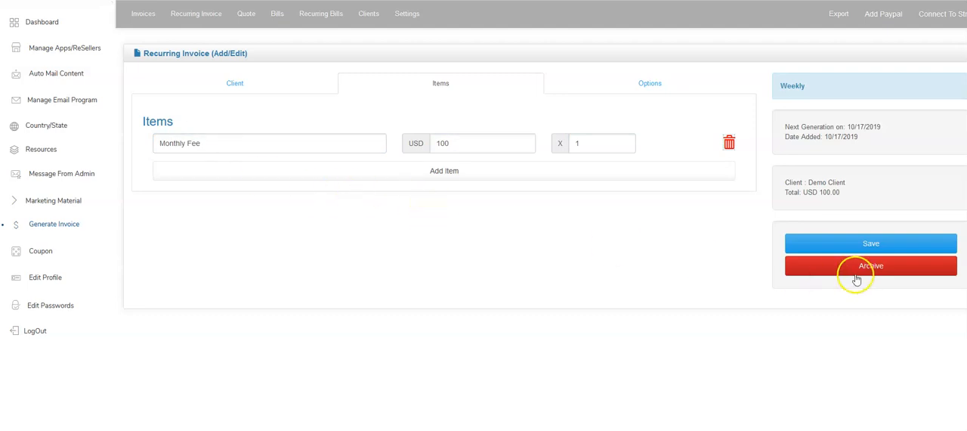
left_click(871, 248)
Name the recurring invoice Demo Client, set its interval to Monthly, enable Auto Send Mail, and save it.
left_click(628, 89)
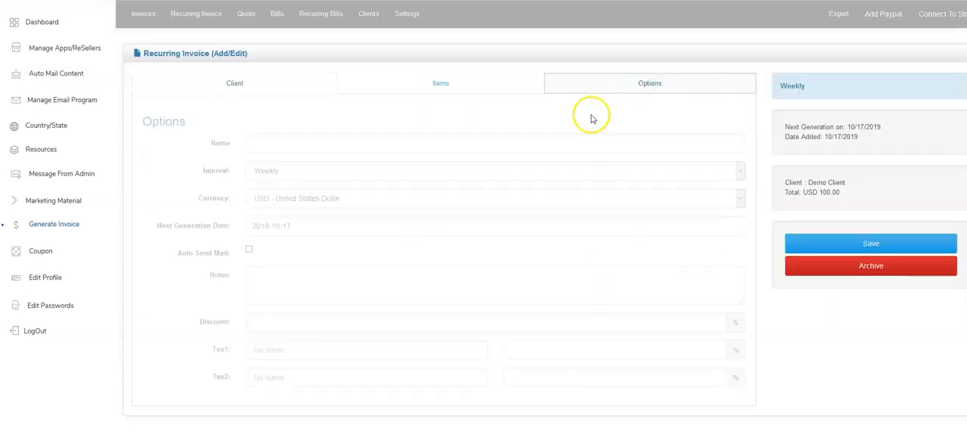
left_click(259, 143)
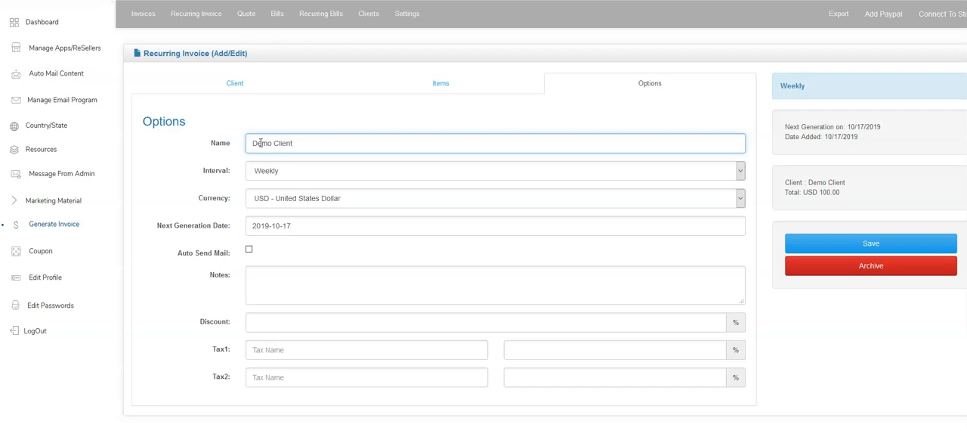
left_click(286, 178)
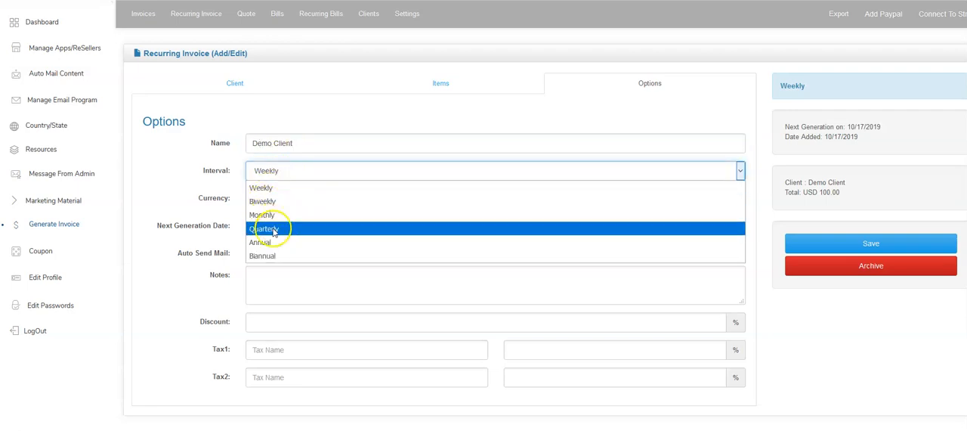
left_click(287, 215)
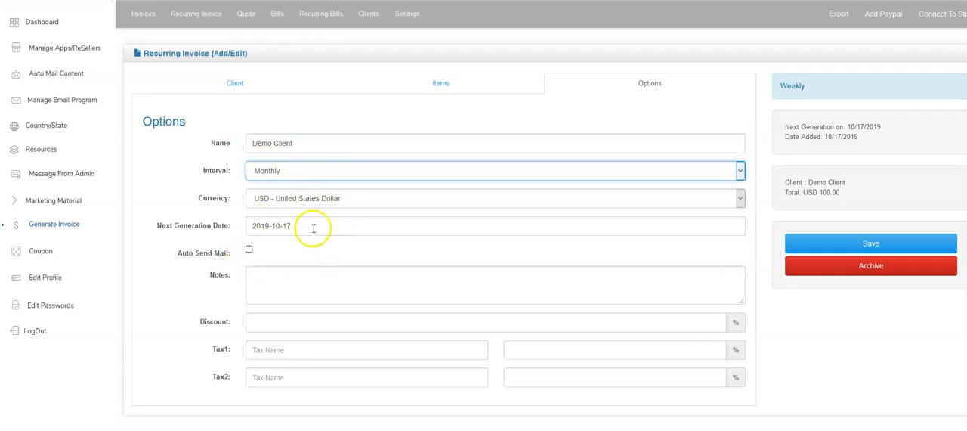
left_click(249, 249)
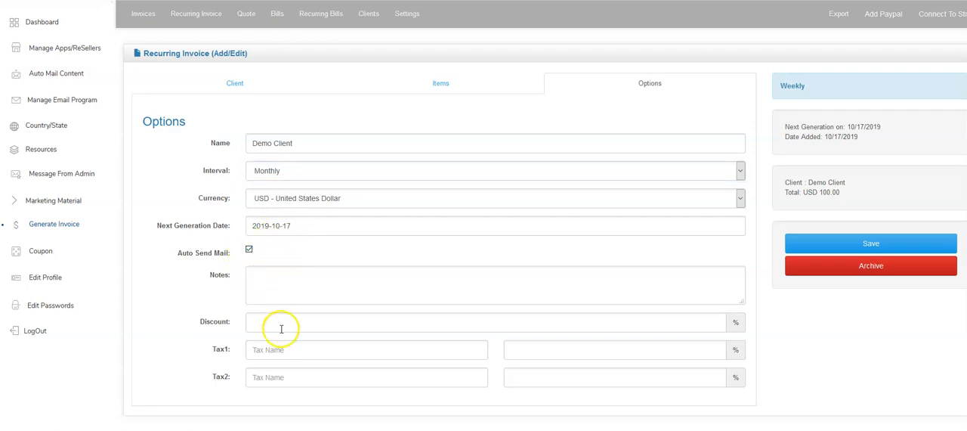
left_click(829, 256)
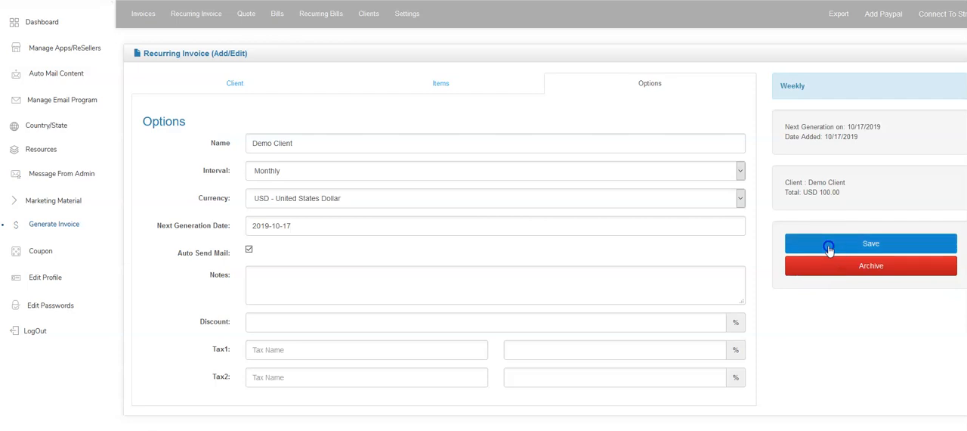
Review the recurring invoice list, the bills and recurring bills sections, and the client list.
left_click(189, 21)
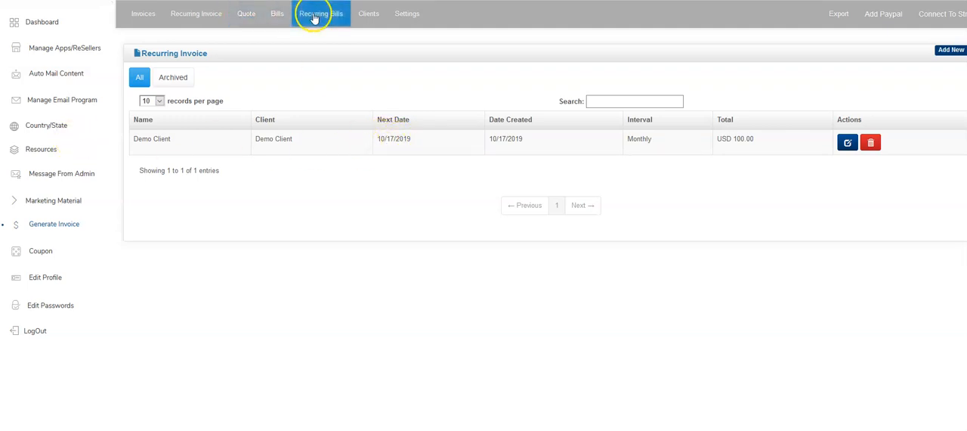
left_click(278, 16)
left_click(323, 17)
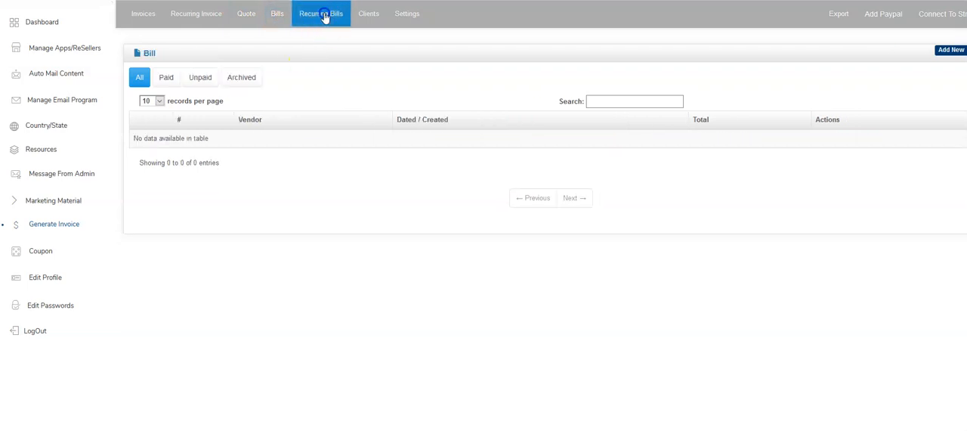
left_click(371, 20)
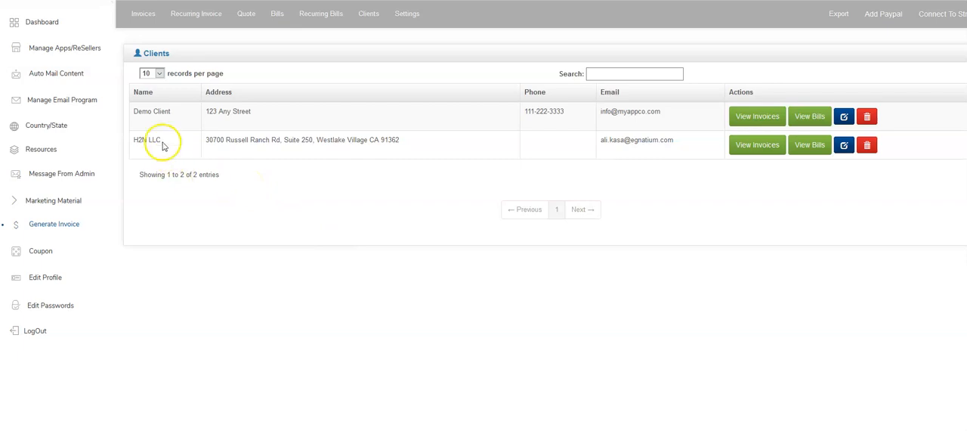
Display the Payments Received report for the last 12 months in the dashboard's main chart.
left_click(39, 20)
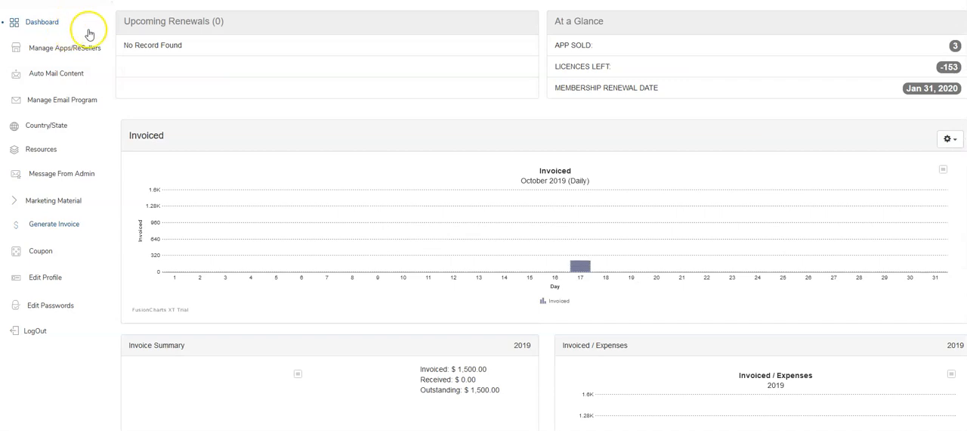
mouse_move(584, 205)
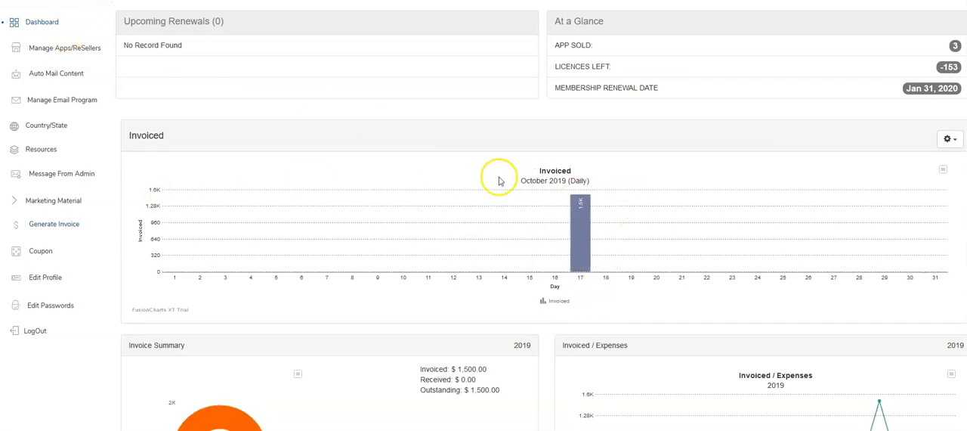
left_click(957, 142)
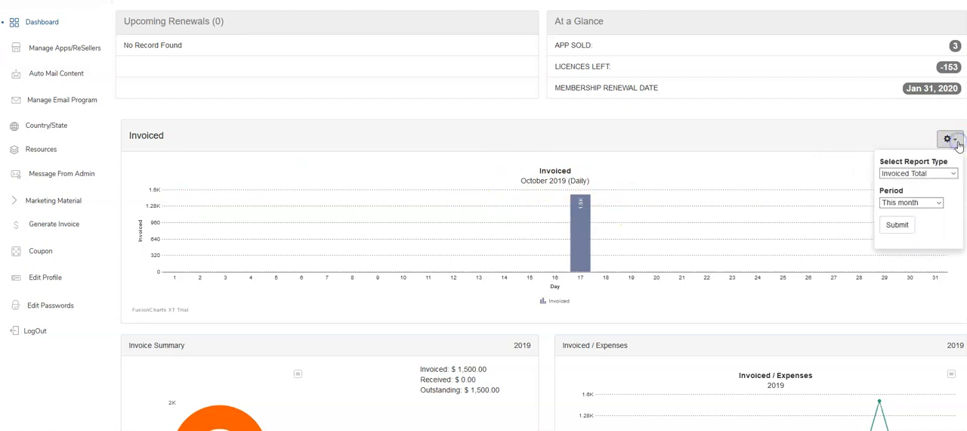
left_click(925, 203)
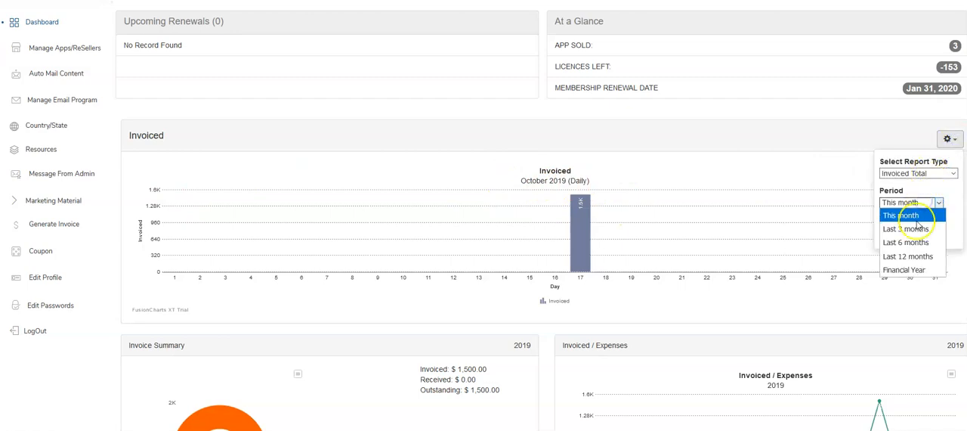
left_click(908, 256)
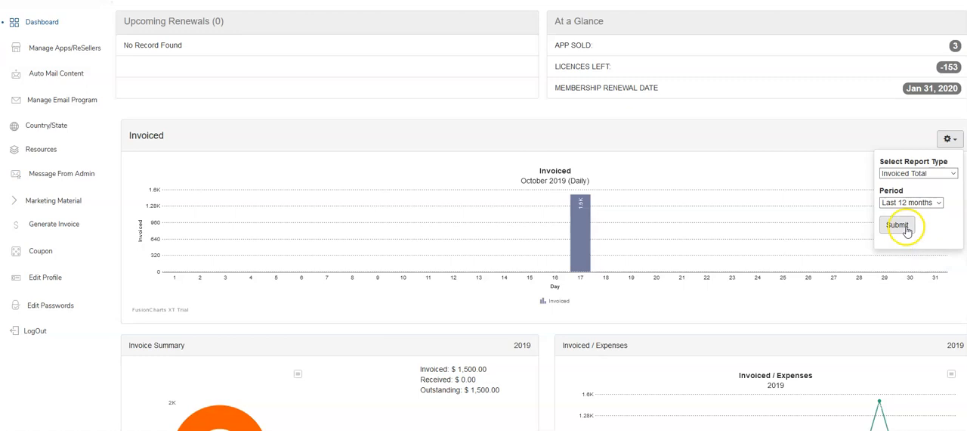
left_click(933, 174)
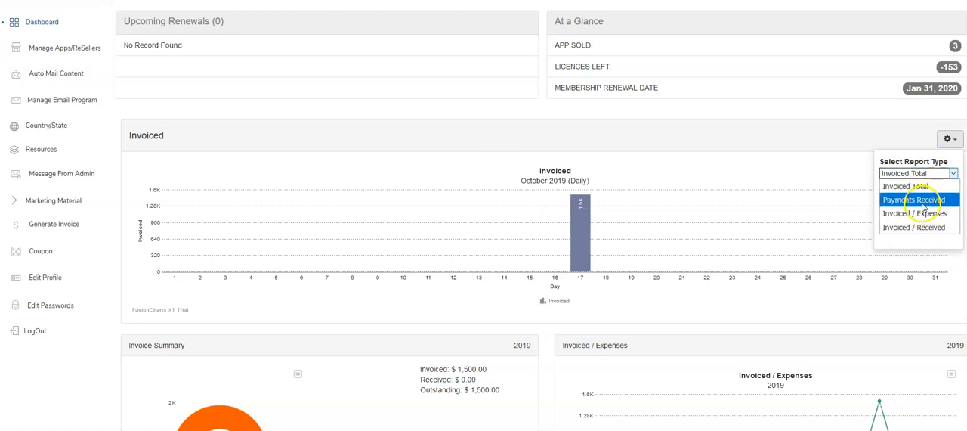
left_click(915, 200)
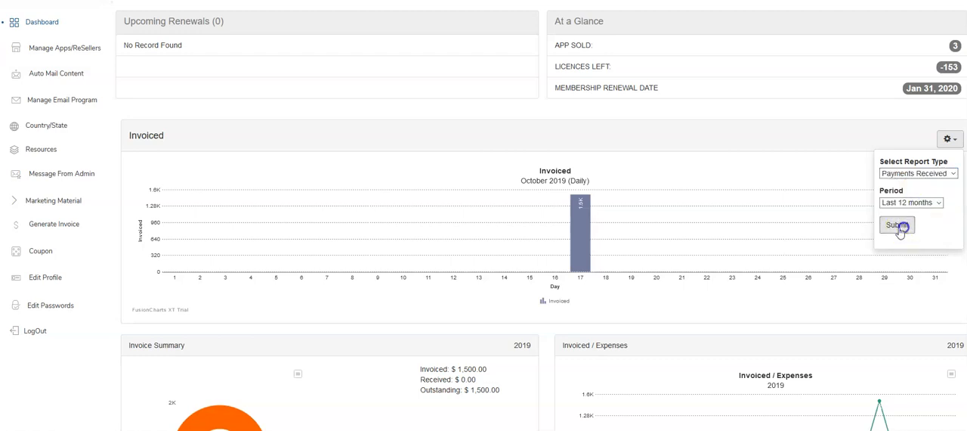
left_click(899, 225)
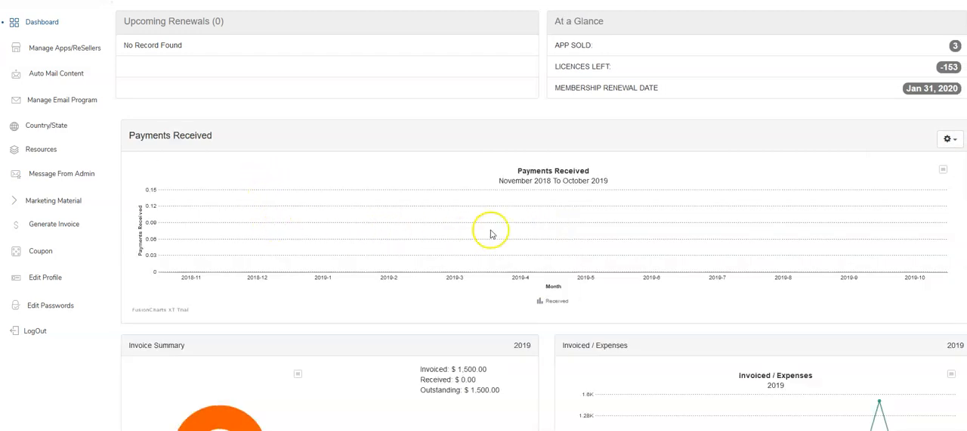
Switch the dashboard's main chart to the Invoiced Total report and examine the invoice summary, expenses and accounts overviews.
left_click(944, 170)
left_click(949, 139)
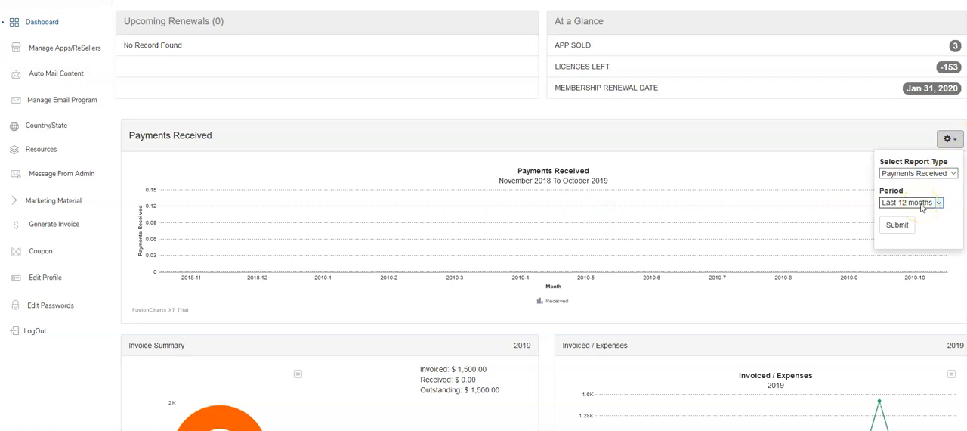
left_click(921, 204)
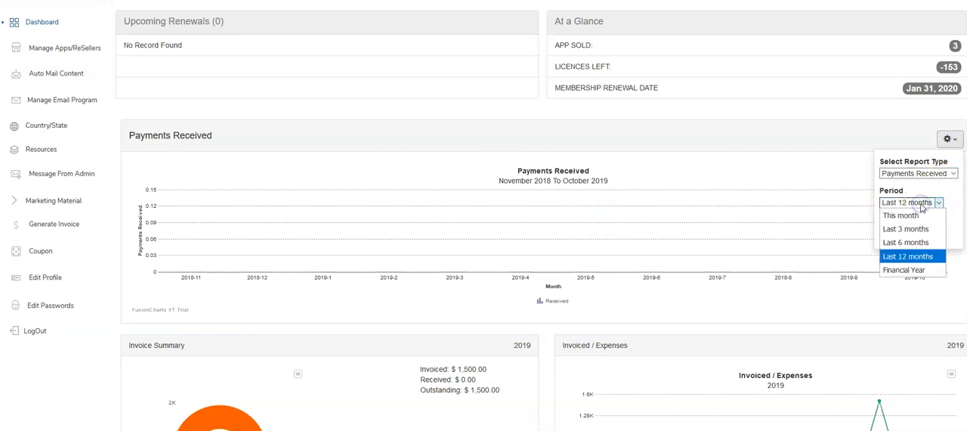
left_click(915, 173)
left_click(911, 186)
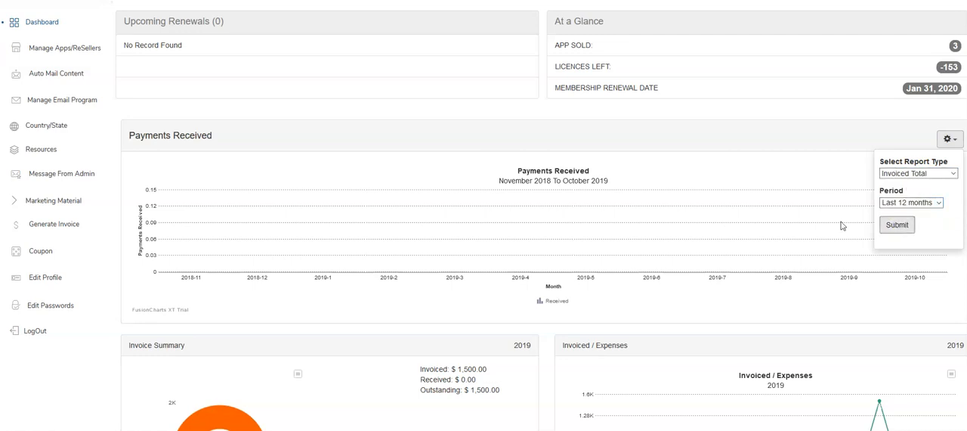
left_click(841, 225)
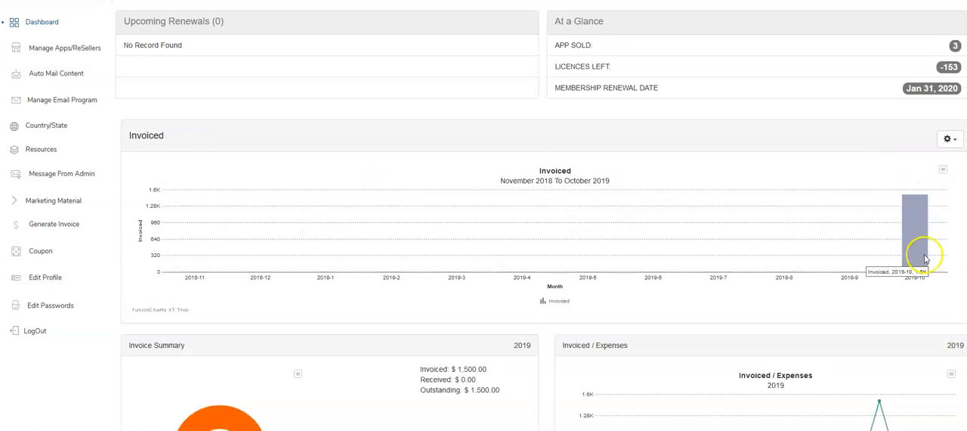
scroll(488, 202, "down", 2)
scroll(487, 202, "down", 1)
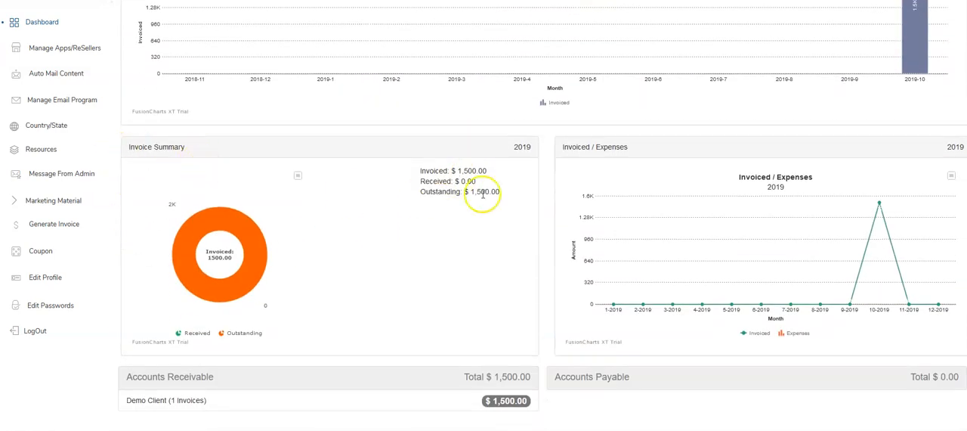